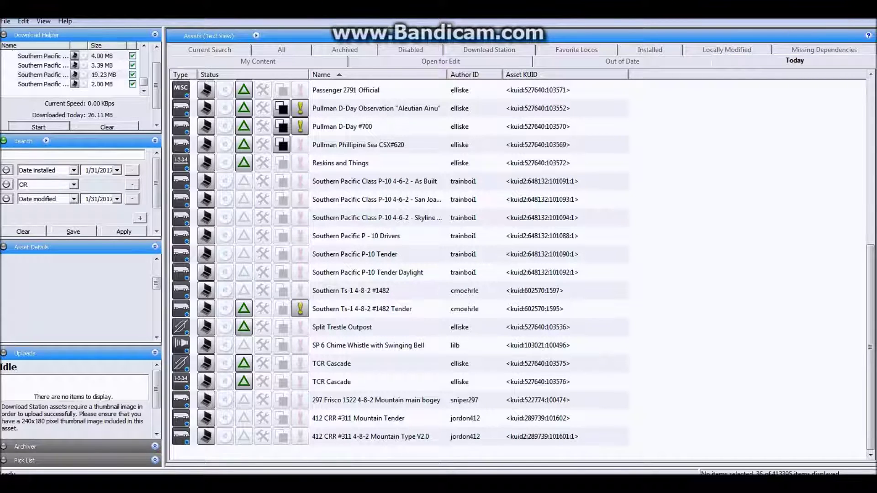
# Clone the Southern Pacific Class P-10 4-6-2 - As Built locomotive asset
pyautogui.click(367, 346)
pyautogui.click(360, 290)
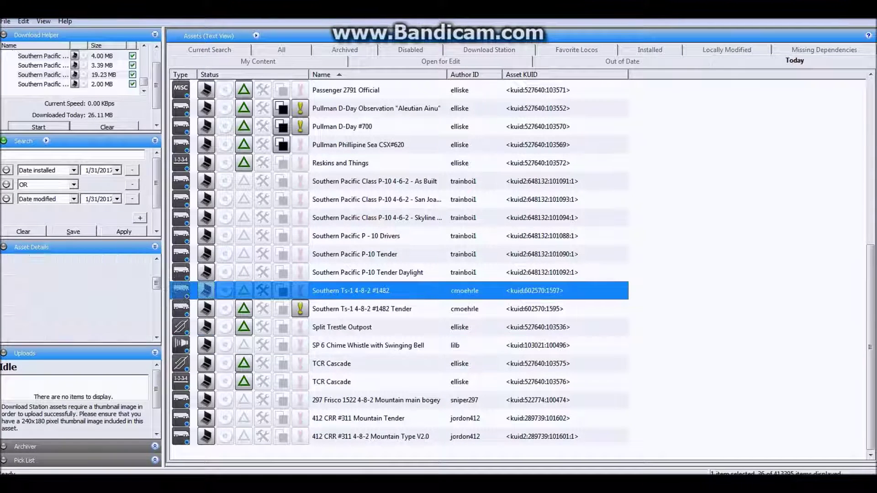
pyautogui.click(356, 235)
pyautogui.click(377, 199)
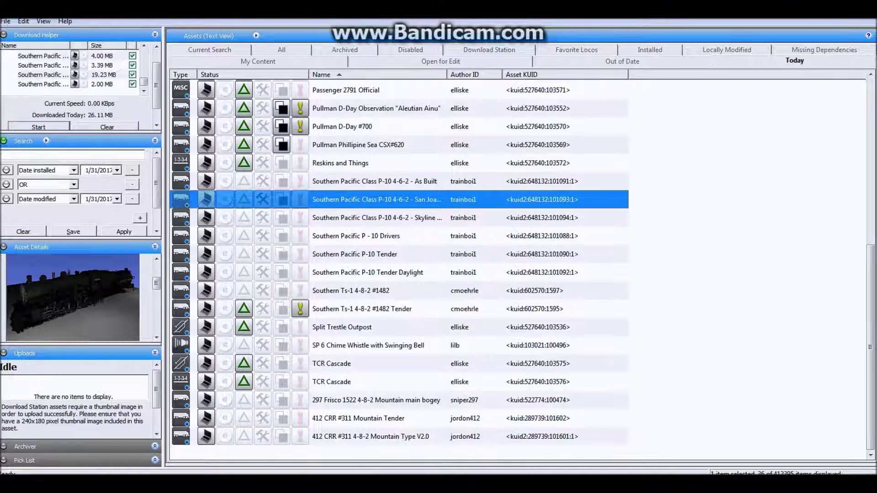
pyautogui.click(374, 181)
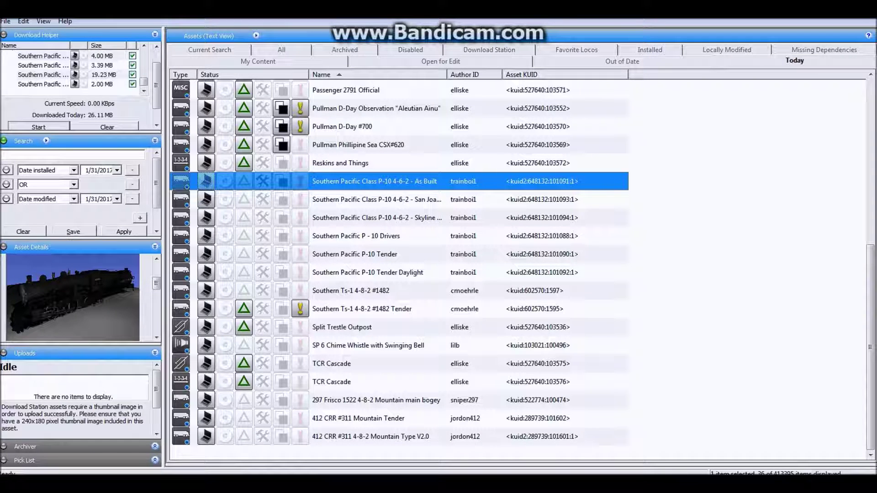
pyautogui.click(375, 236)
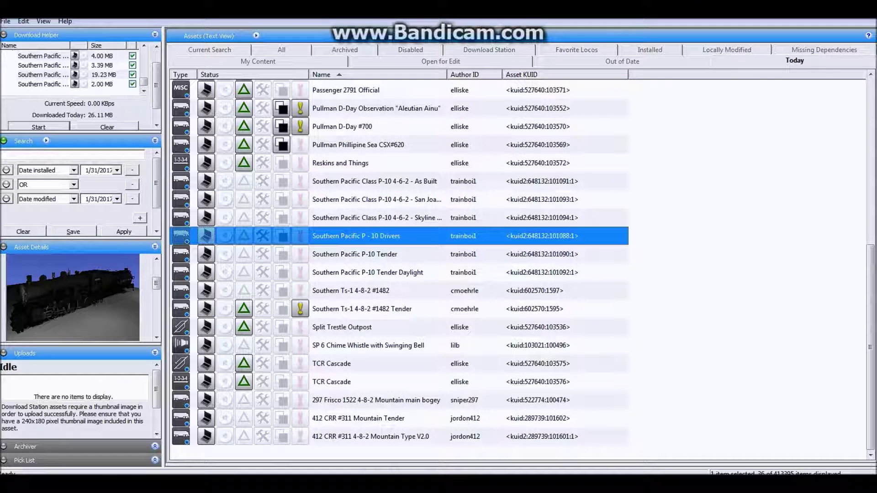
pyautogui.click(375, 181)
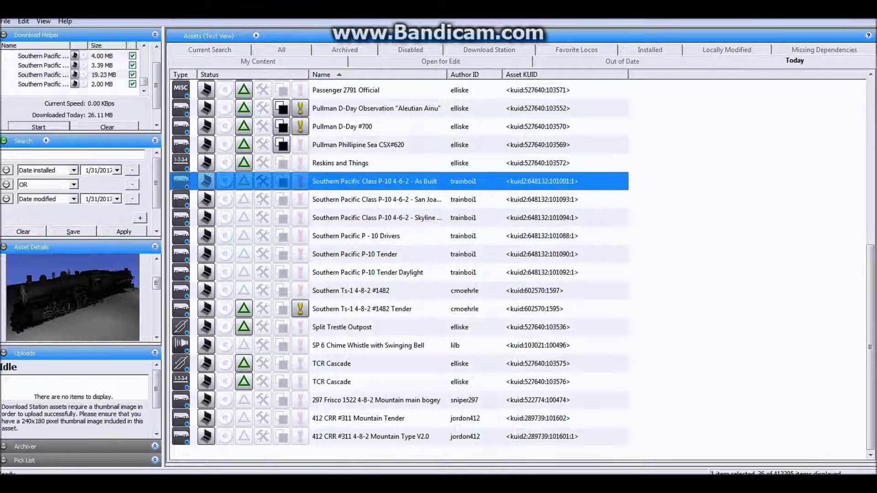
pyautogui.scroll(1, 400, 270)
pyautogui.scroll(2, 399, 269)
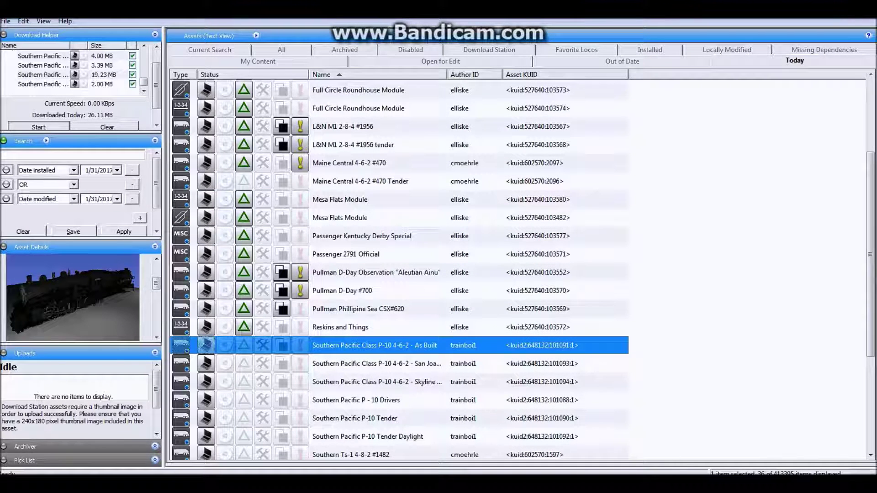
pyautogui.rightClick(326, 346)
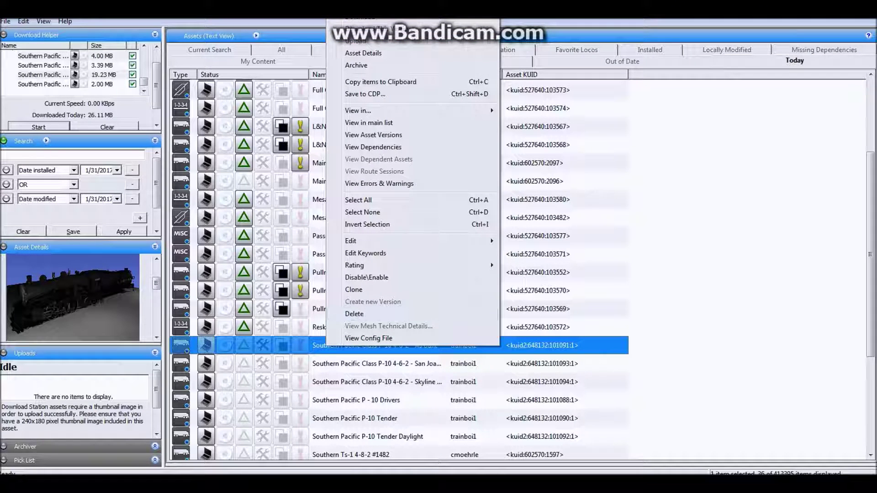
pyautogui.moveTo(351, 240)
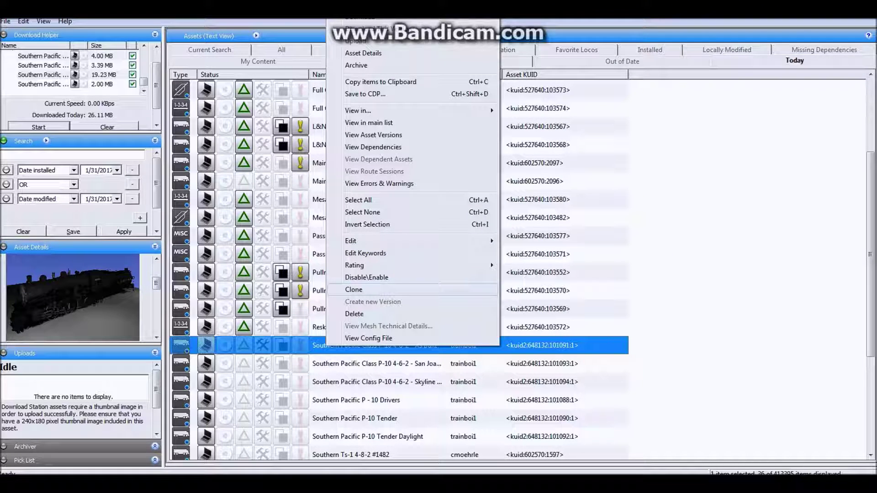
pyautogui.click(354, 289)
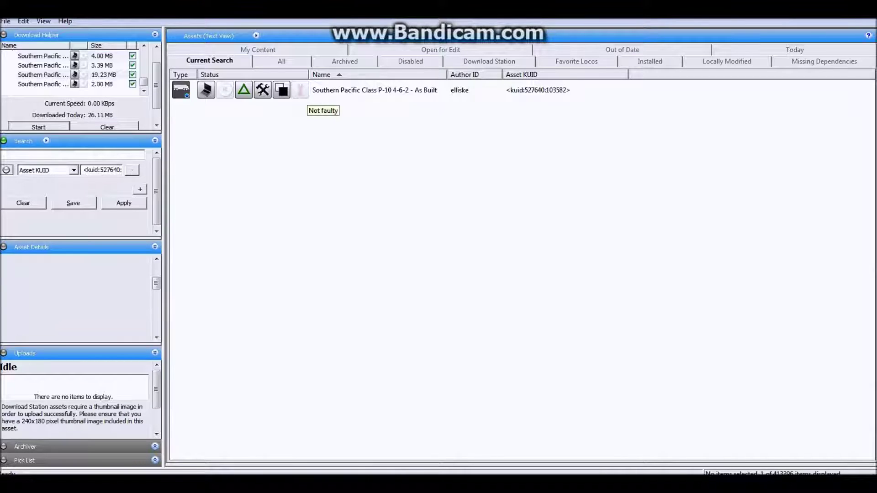
# Open the cloned locomotive asset for editing in Explorer and maximize its folder window
pyautogui.rightClick(322, 90)
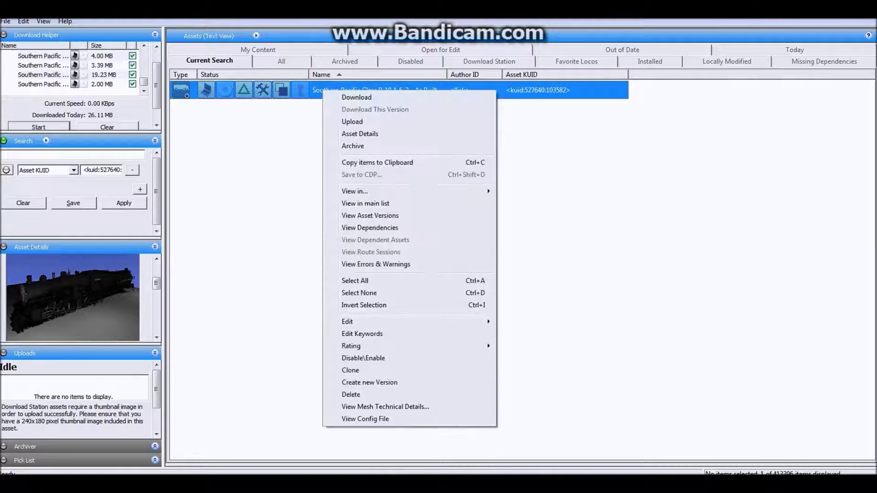
pyautogui.moveTo(411, 321)
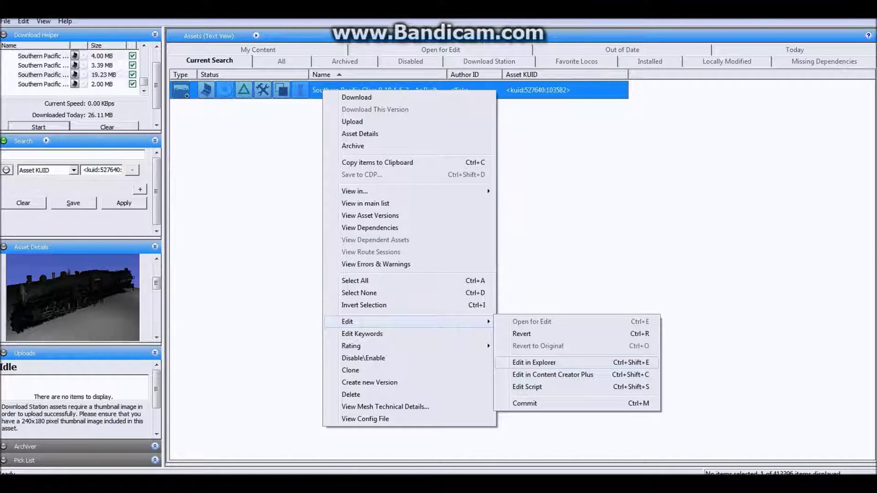
pyautogui.click(534, 362)
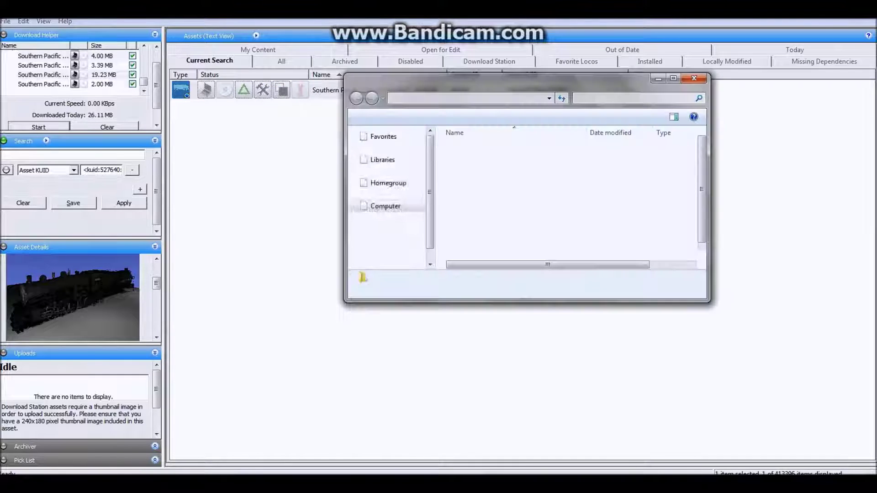
pyautogui.click(673, 78)
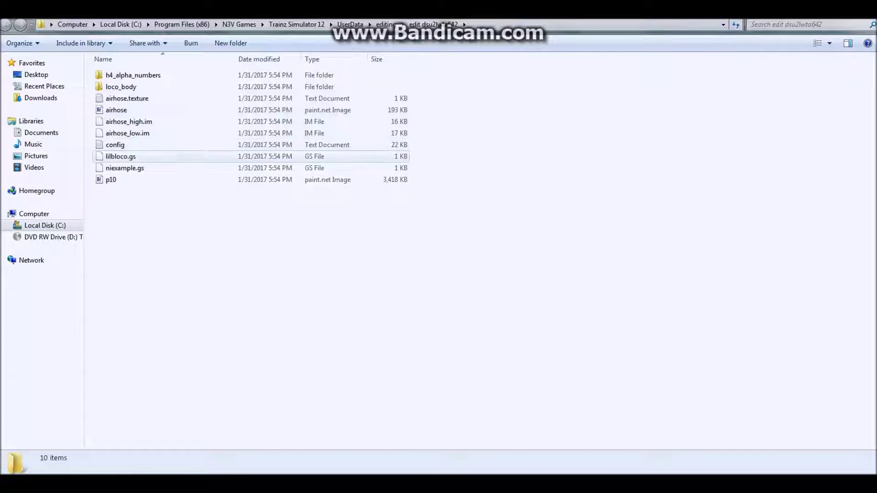
# Open the p10 image in paint.net, and open the cab texture from the loco_body folder alongside it
pyautogui.click(137, 179)
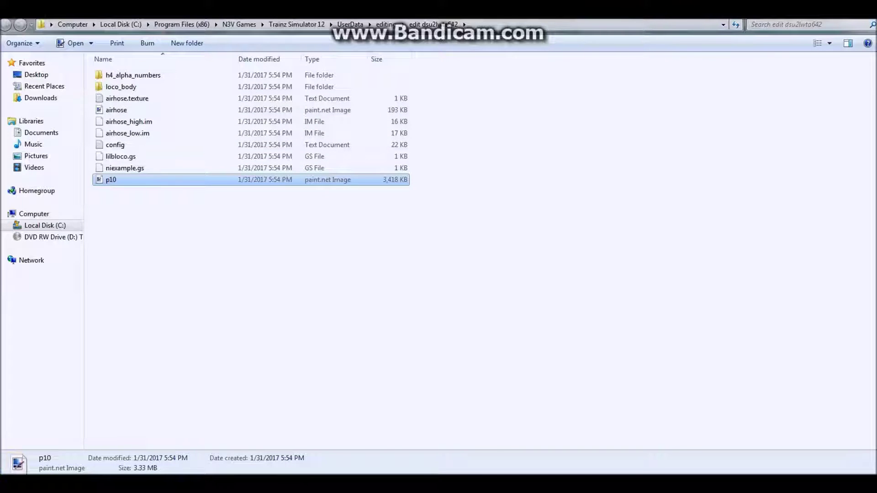
pyautogui.doubleClick(130, 179)
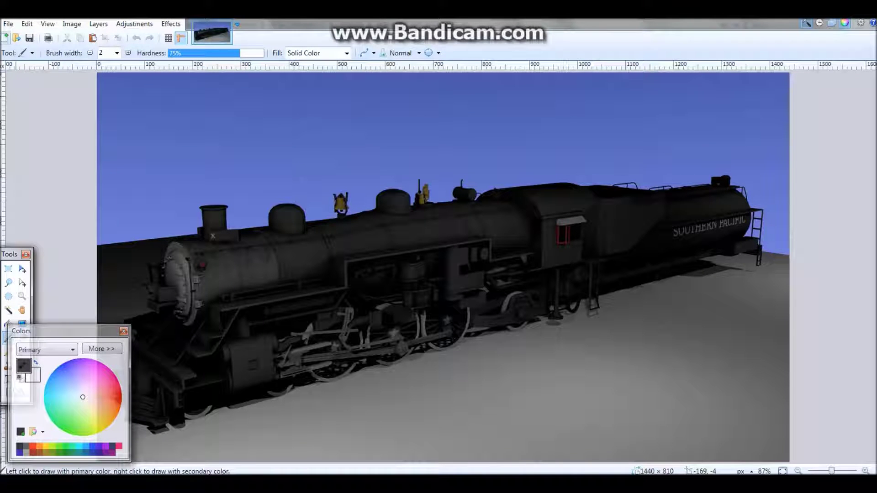
pyautogui.click(9, 23)
pyautogui.click(20, 49)
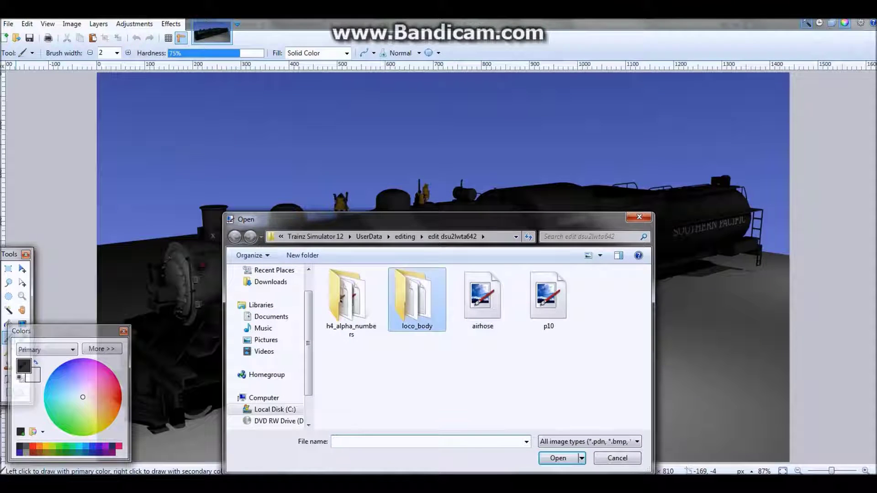
pyautogui.doubleClick(415, 296)
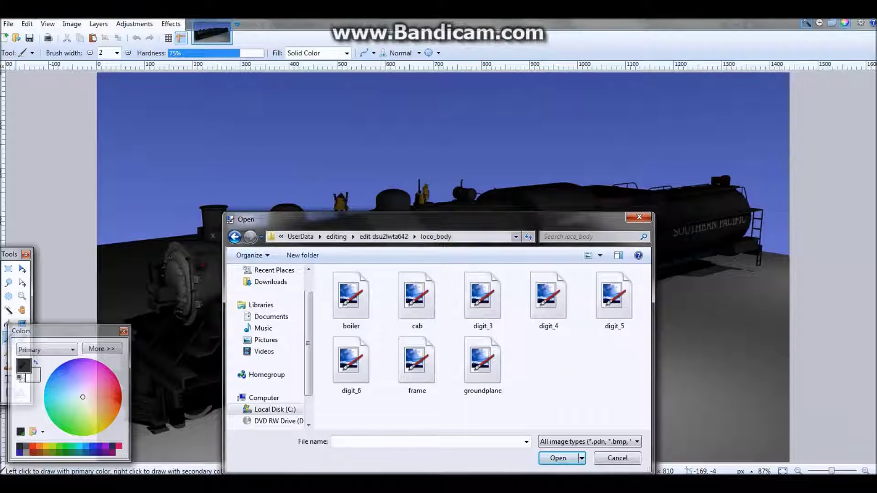
pyautogui.press('BackSpace')
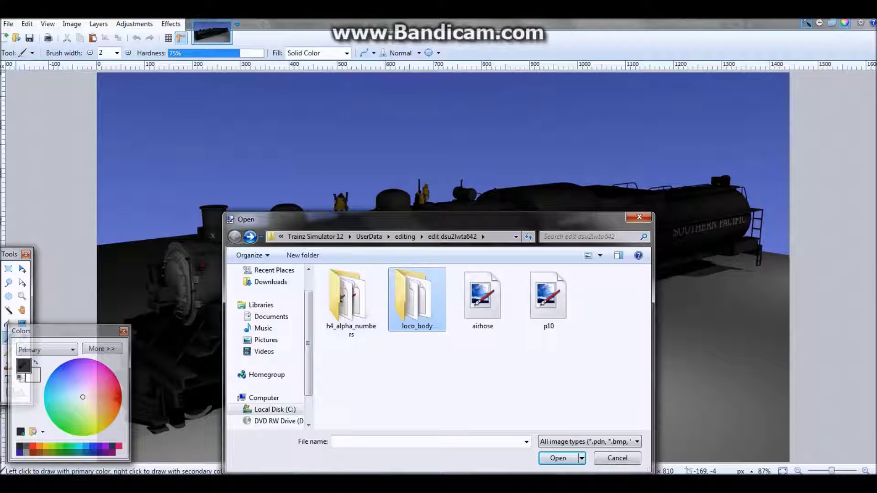
pyautogui.doubleClick(416, 301)
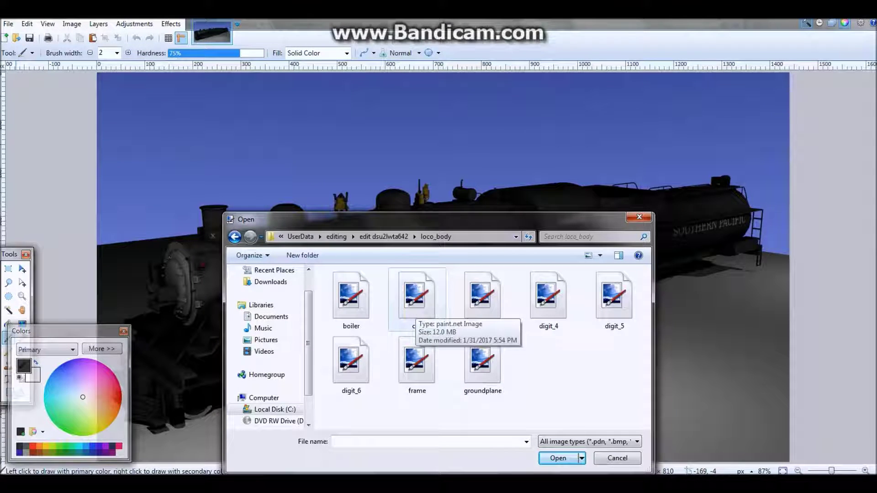
pyautogui.doubleClick(417, 311)
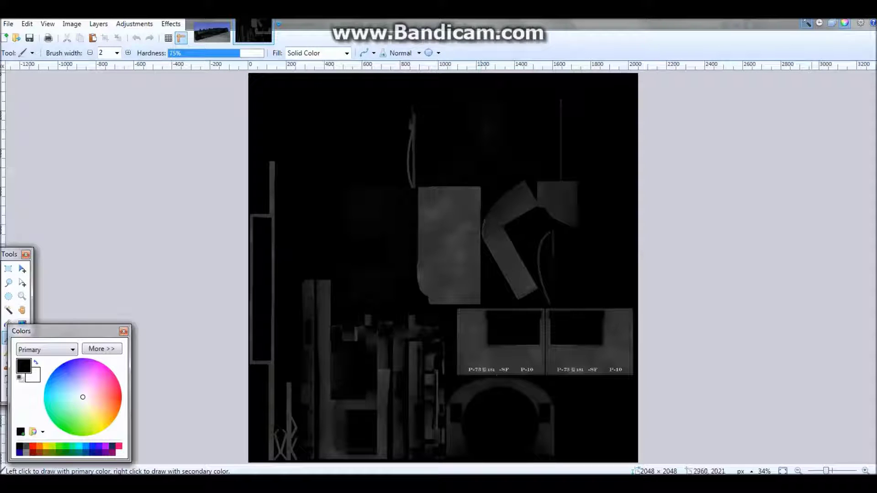
# Sample the grey of the lettered cab side panels as the primary colour for the Paintbrush
pyautogui.click(865, 471)
pyautogui.click(865, 471)
pyautogui.scroll(-5, 742, 420)
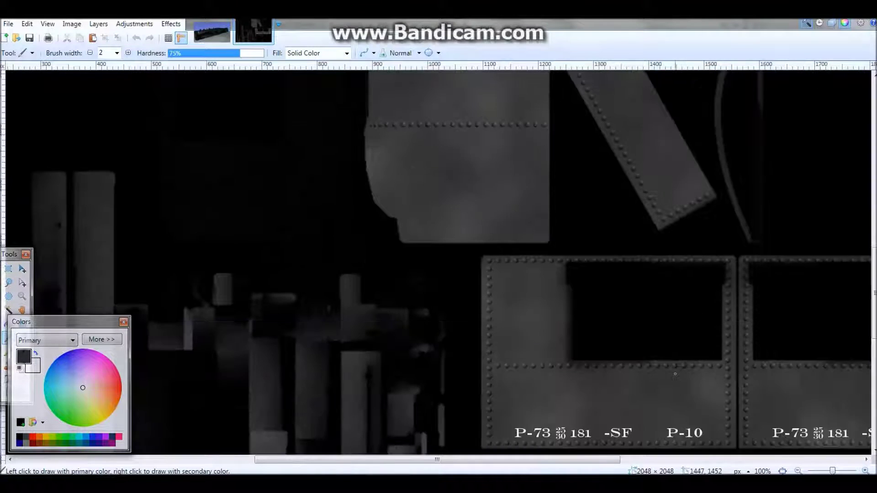
pyautogui.click(864, 471)
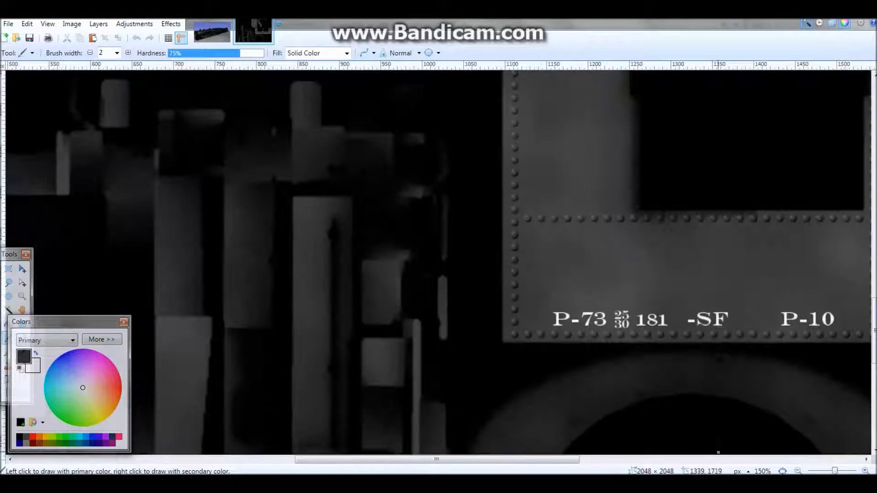
pyautogui.click(798, 471)
pyautogui.moveTo(520, 460); pyautogui.dragTo(569, 460)
pyautogui.scroll(1, 425, 263)
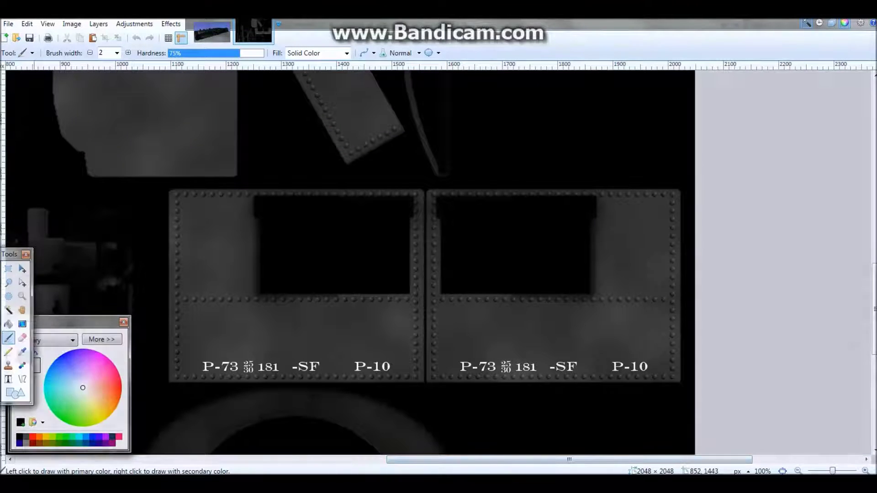
pyautogui.click(22, 352)
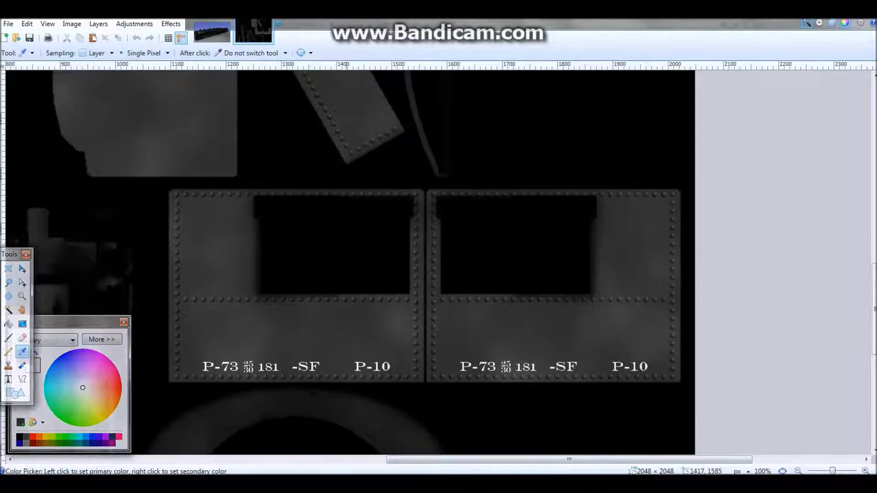
pyautogui.click(8, 337)
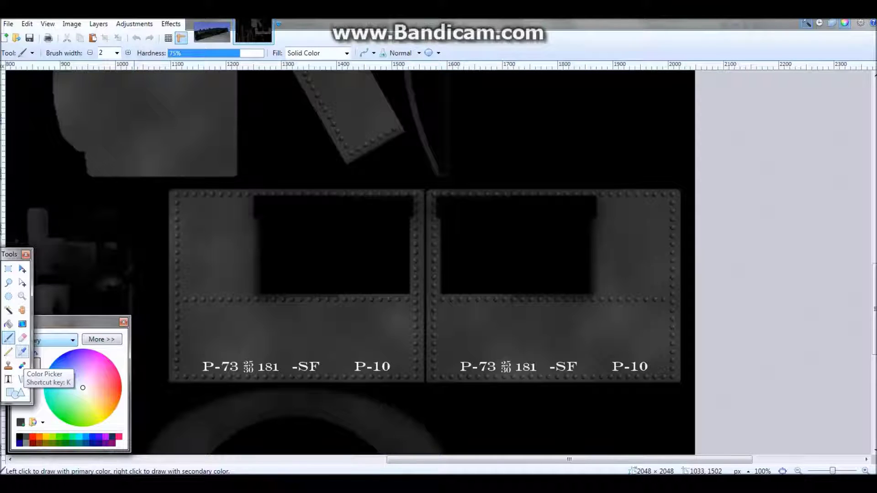
pyautogui.click(22, 352)
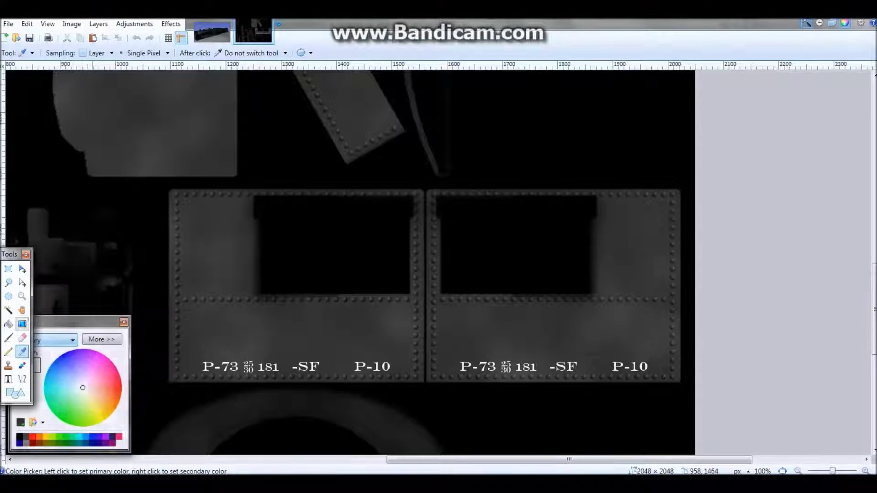
pyautogui.click(8, 338)
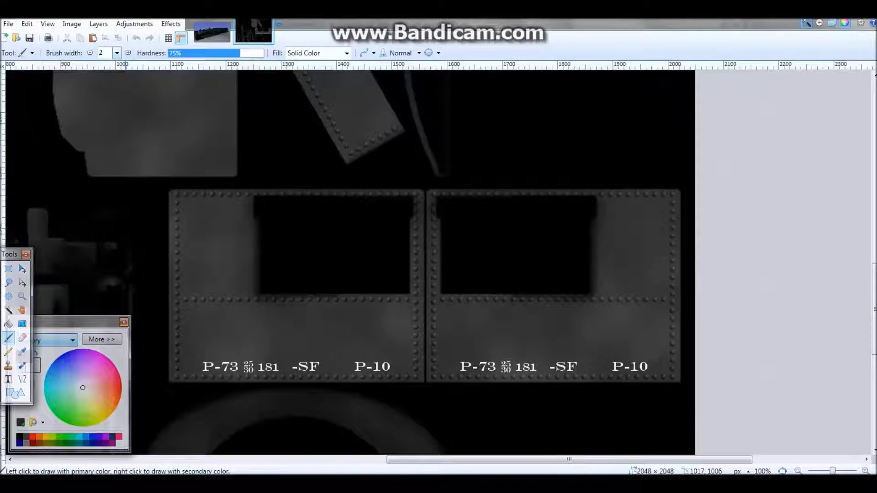
# Set the Paintbrush width to 25
pyautogui.click(117, 53)
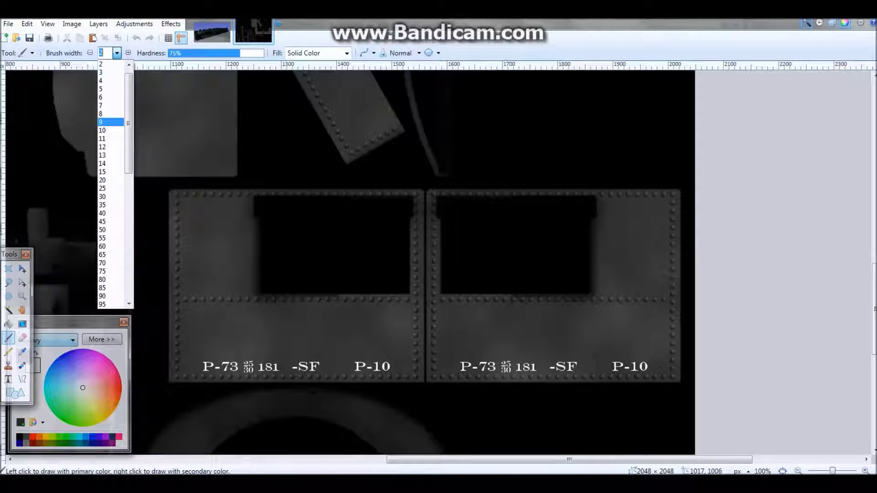
pyautogui.click(110, 122)
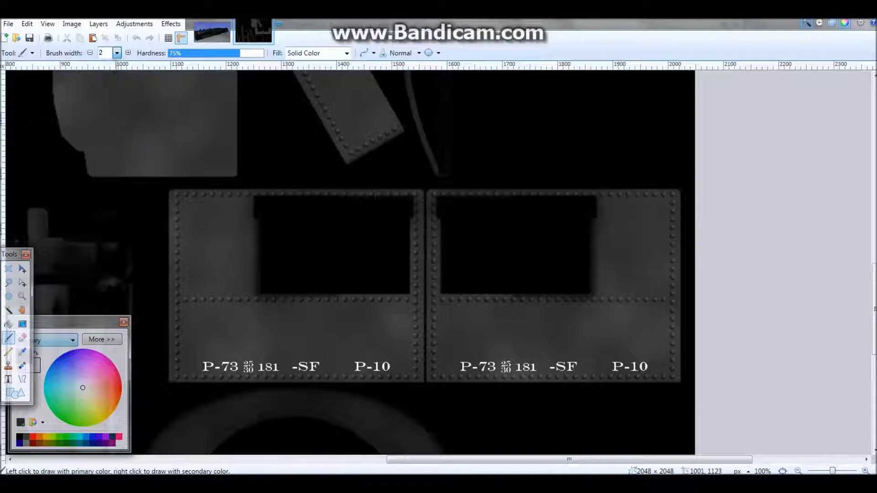
pyautogui.click(117, 53)
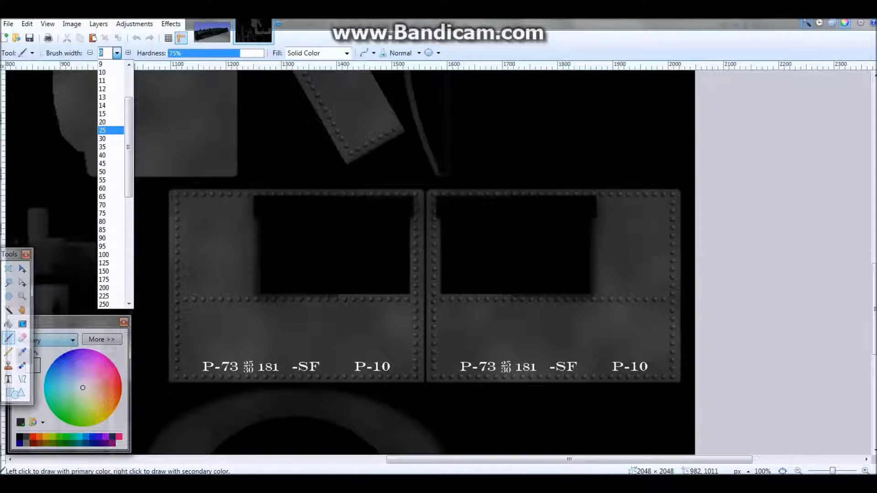
pyautogui.click(110, 130)
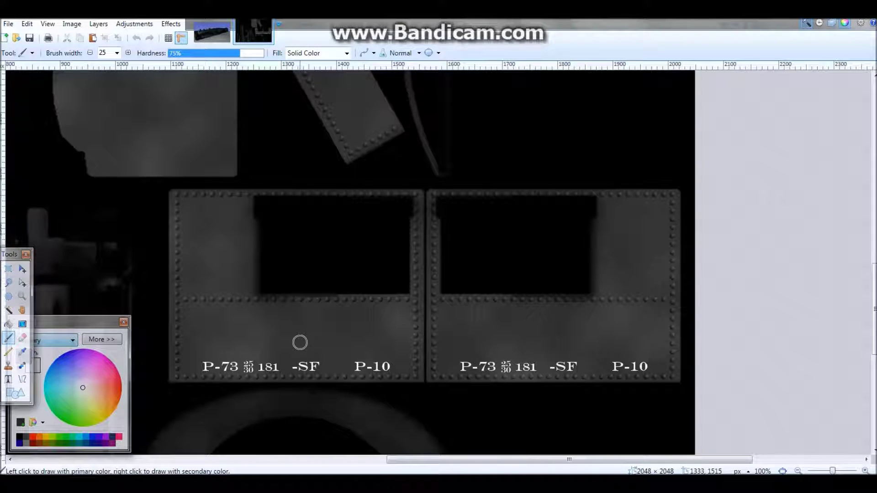
# Paint over the white P-73, 181, -SF and P-10 lettering on both cab side panels with the sampled grey
pyautogui.moveTo(208, 365); pyautogui.dragTo(228, 367)
pyautogui.moveTo(234, 365)
pyautogui.mouseDown()
pyautogui.moveTo(316, 366)
pyautogui.moveTo(299, 369)
pyautogui.mouseUp()
pyautogui.moveTo(357, 367); pyautogui.dragTo(395, 369)
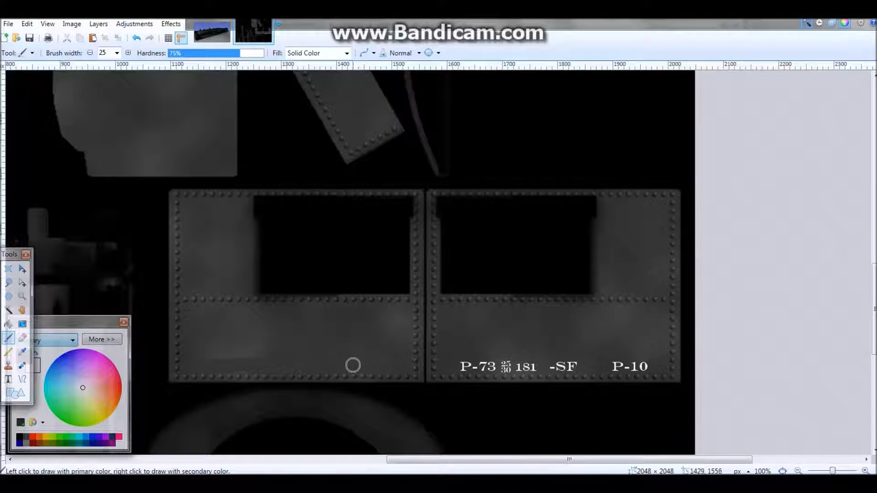
pyautogui.moveTo(458, 366); pyautogui.dragTo(580, 366)
pyautogui.moveTo(526, 366)
pyautogui.mouseDown()
pyautogui.moveTo(497, 368)
pyautogui.moveTo(647, 365)
pyautogui.mouseUp()
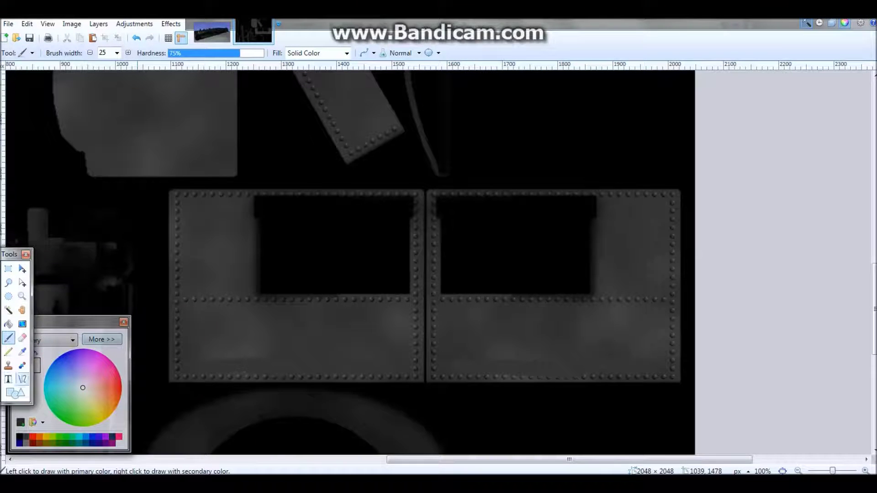
# Start a text entry near the upper-left of the left cab panel's lower section, with bold lettering at size 16
pyautogui.click(9, 380)
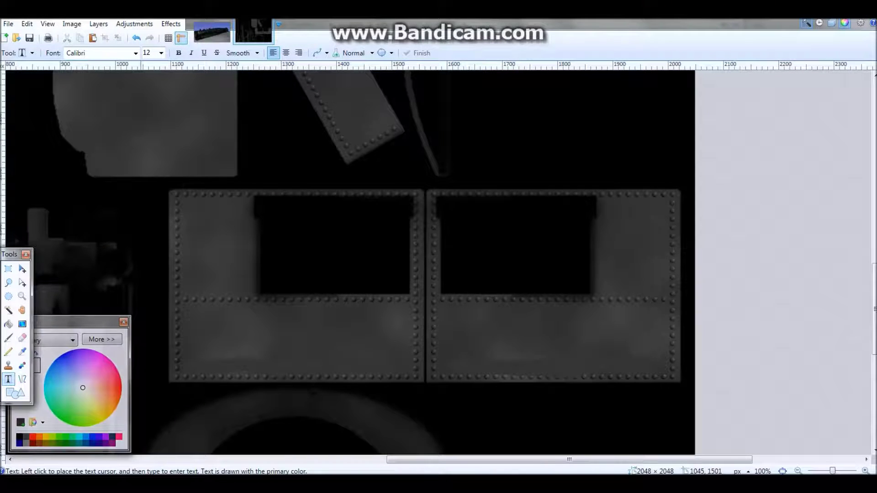
pyautogui.click(227, 315)
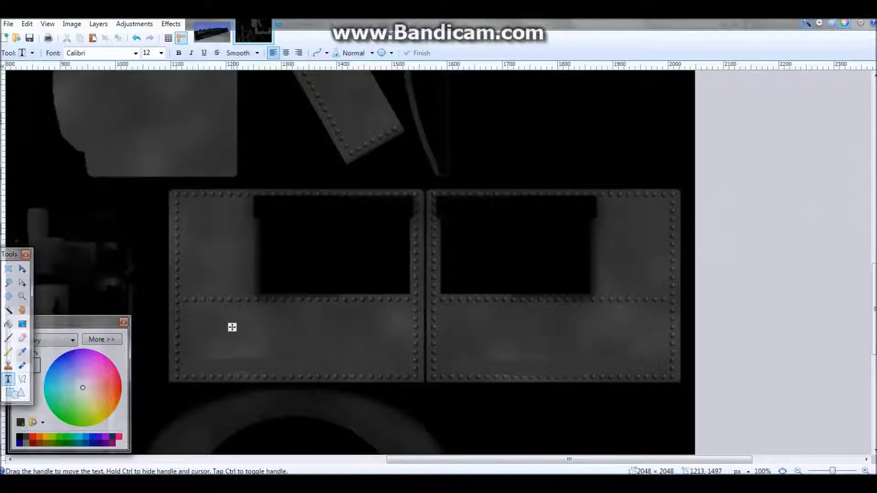
pyautogui.click(213, 314)
pyautogui.click(161, 53)
pyautogui.click(147, 68)
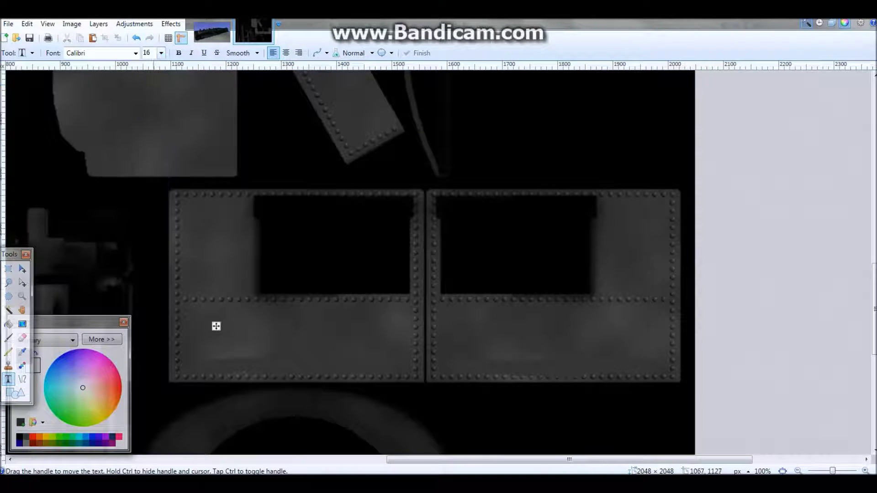
pyautogui.moveTo(216, 326); pyautogui.dragTo(208, 326)
pyautogui.click(179, 53)
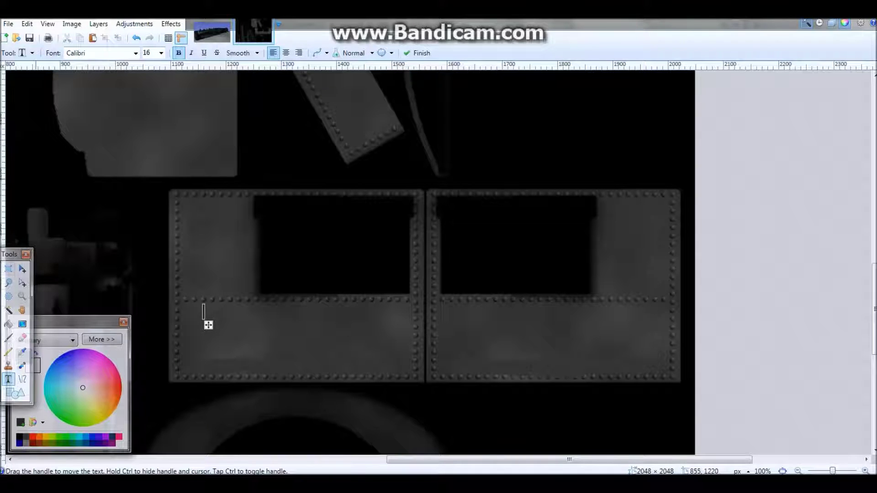
# Set the lettering to golden yellow in the Impact font and begin the first line with THE
pyautogui.click(46, 437)
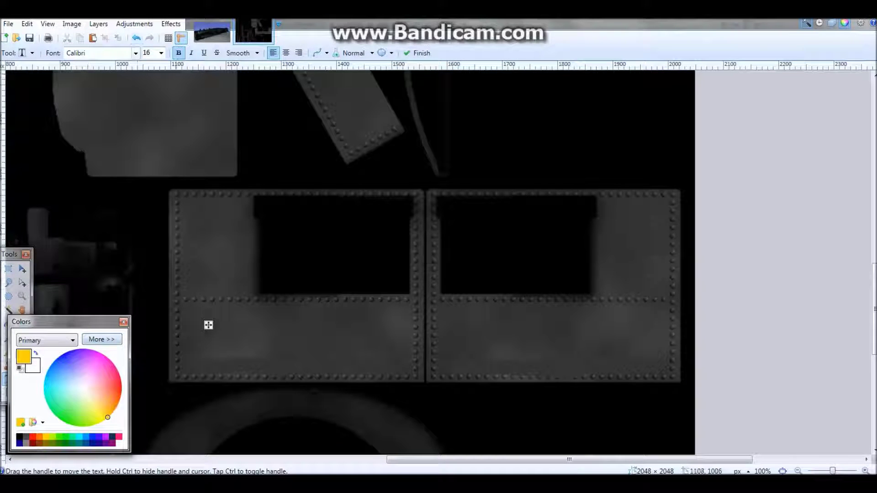
pyautogui.click(135, 53)
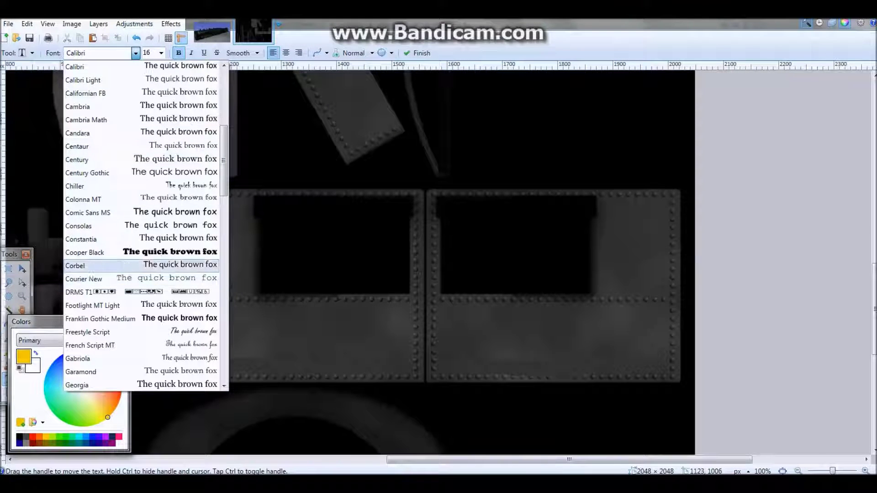
pyautogui.scroll(-3, 137, 199)
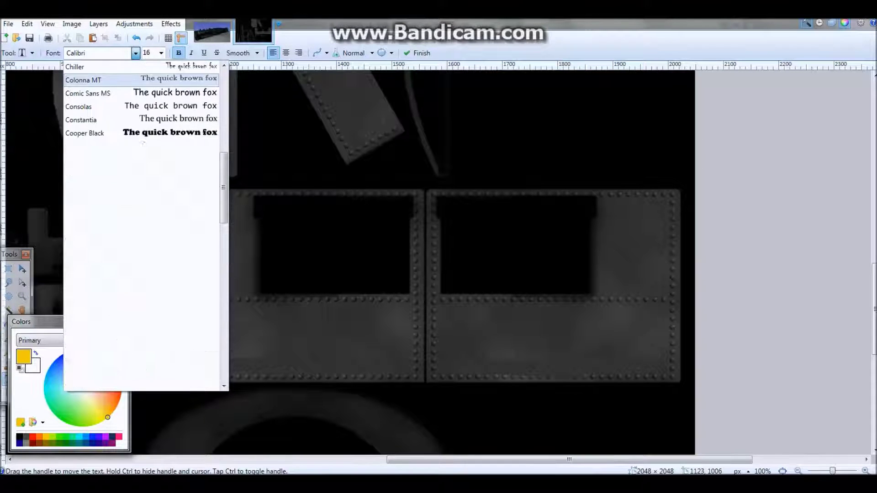
pyautogui.click(209, 320)
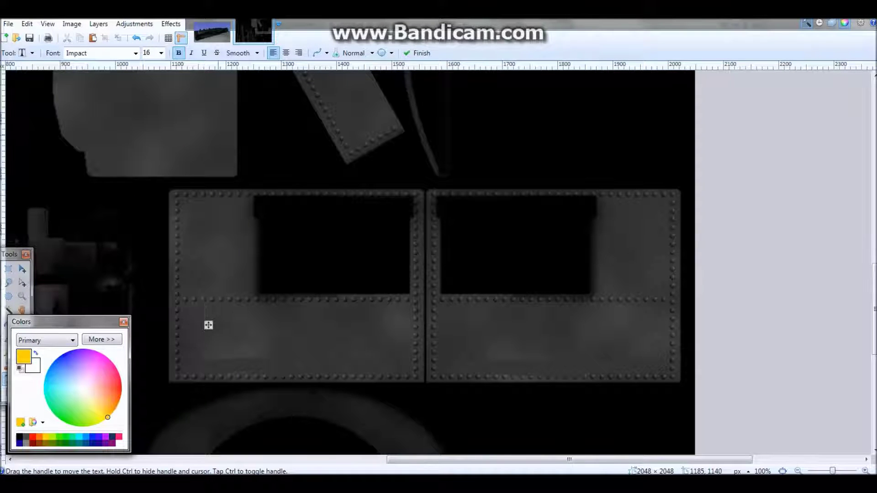
pyautogui.write('THE')
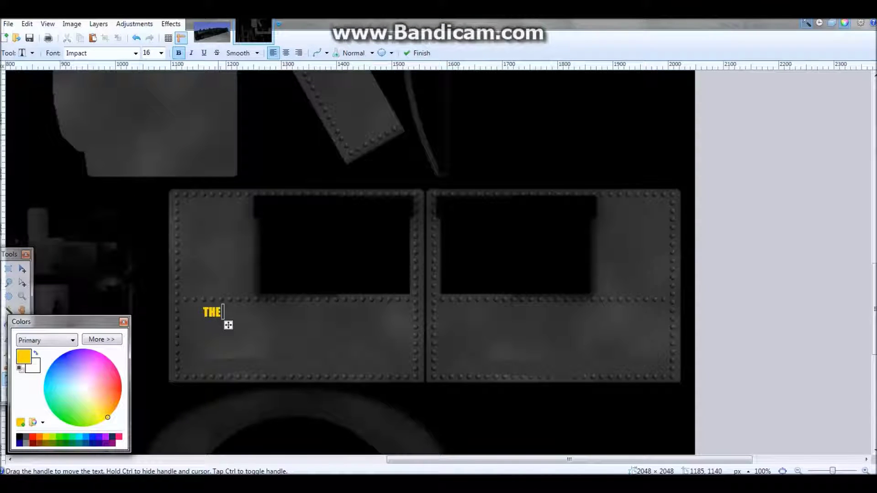
pyautogui.write(' CLEVELA')
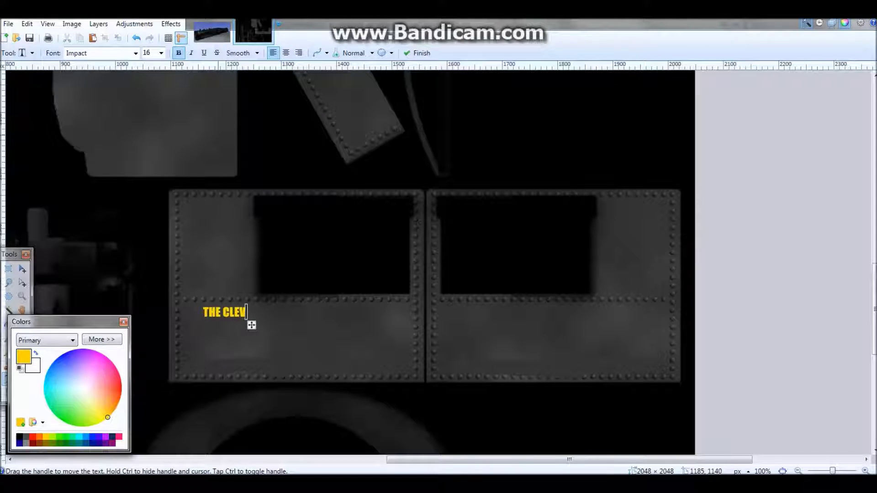
pyautogui.press('BackSpace')
pyautogui.press('BackSpace')
pyautogui.press('BackSpace')
pyautogui.press('BackSpace')
pyautogui.press('BackSpace')
pyautogui.press('BackSpace')
pyautogui.press('BackSpace')
# Continue the first line with DETROIT CLEVELAND AND COLUMBUS and add TERMINAL on a second line beneath it
pyautogui.write('DETROIT')
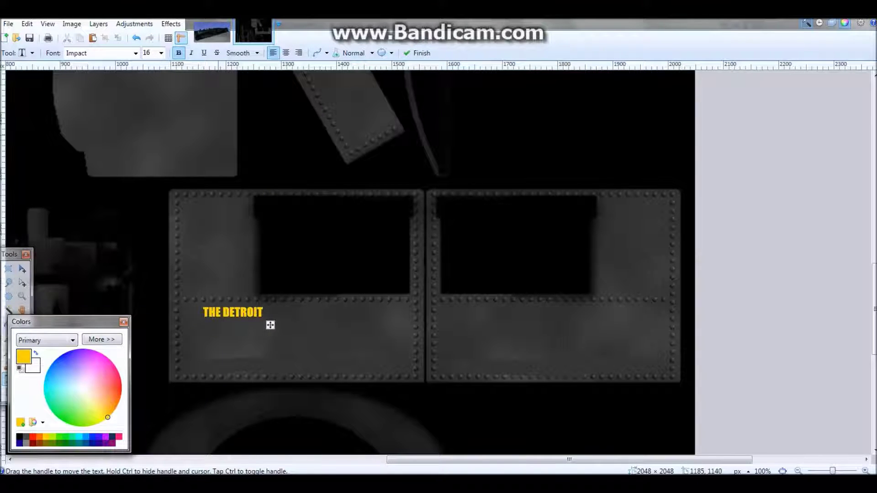
pyautogui.write(' CLEVELAND')
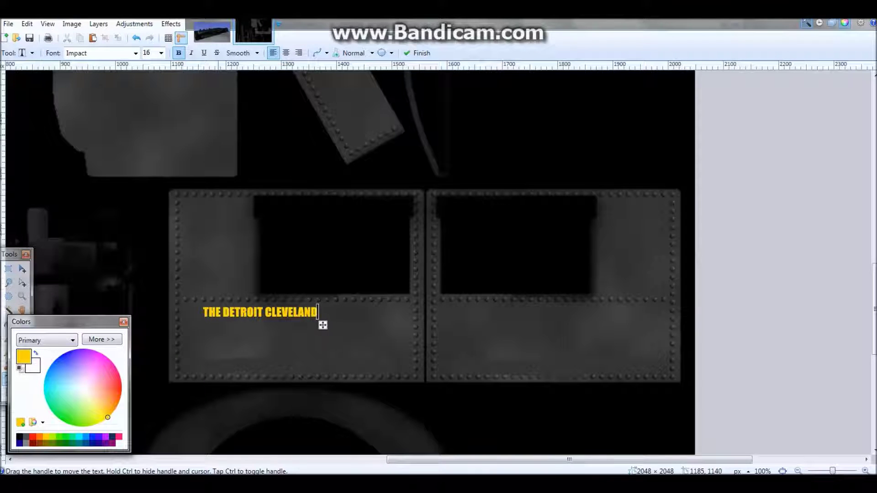
pyautogui.write(' AND COL')
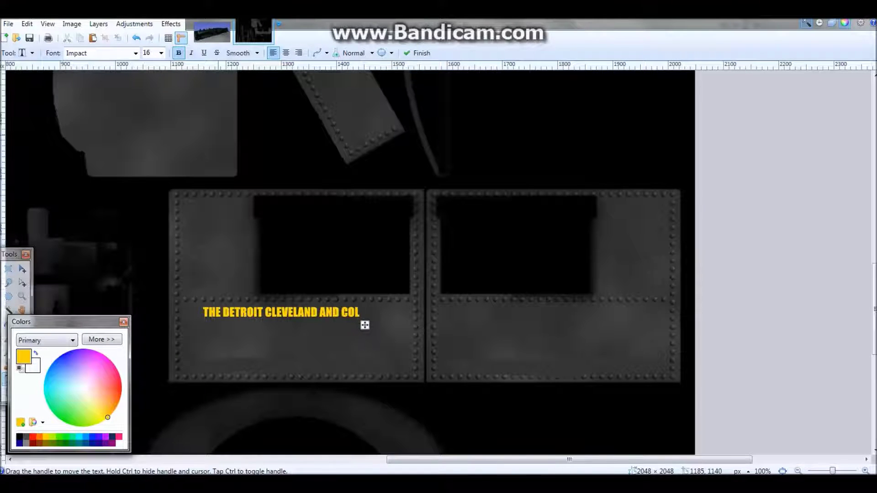
pyautogui.write('UMBUS')
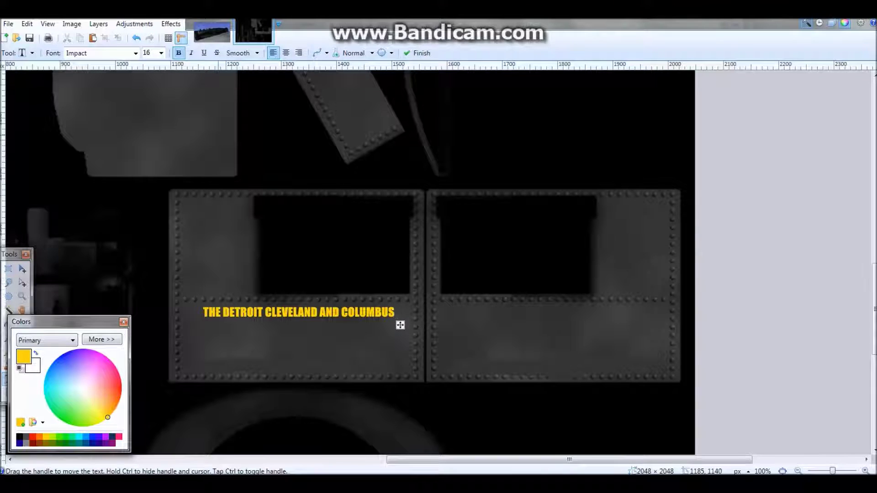
pyautogui.press('Return')
pyautogui.write('TERMINAL')
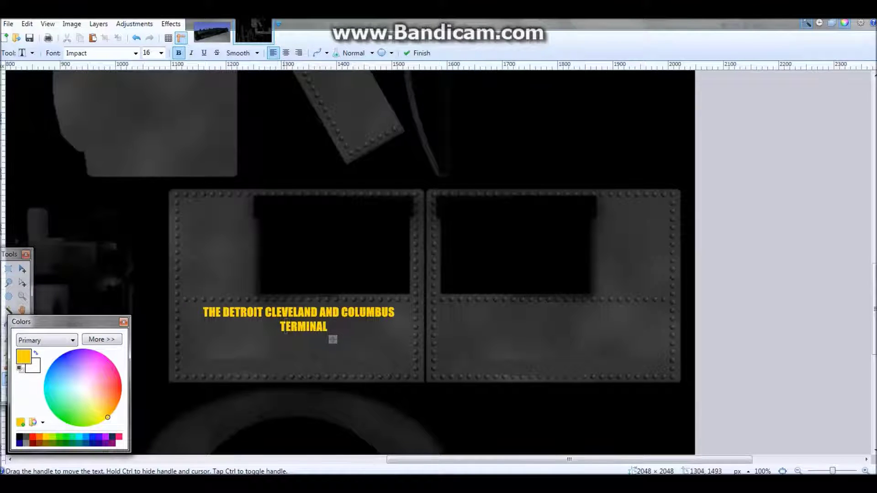
# Remove surplus spaces before TERMINAL to centre it under the first line of lettering
pyautogui.click(280, 326)
pyautogui.press('BackSpace')
pyautogui.press('BackSpace')
pyautogui.press('BackSpace')
pyautogui.press('BackSpace')
pyautogui.press('BackSpace')
pyautogui.press('BackSpace')
pyautogui.press('BackSpace')
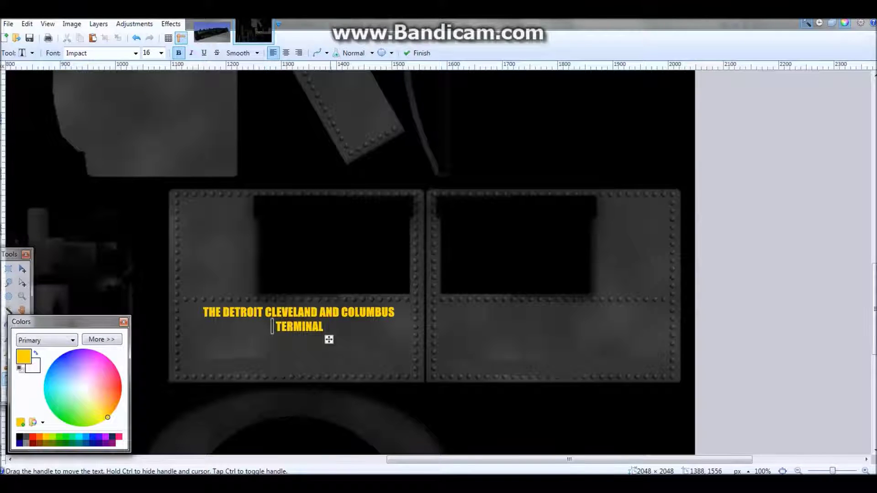
# Select the two-line lettering on the left cab panel with a rectangle, copy it and paste a duplicate in place
pyautogui.click(8, 268)
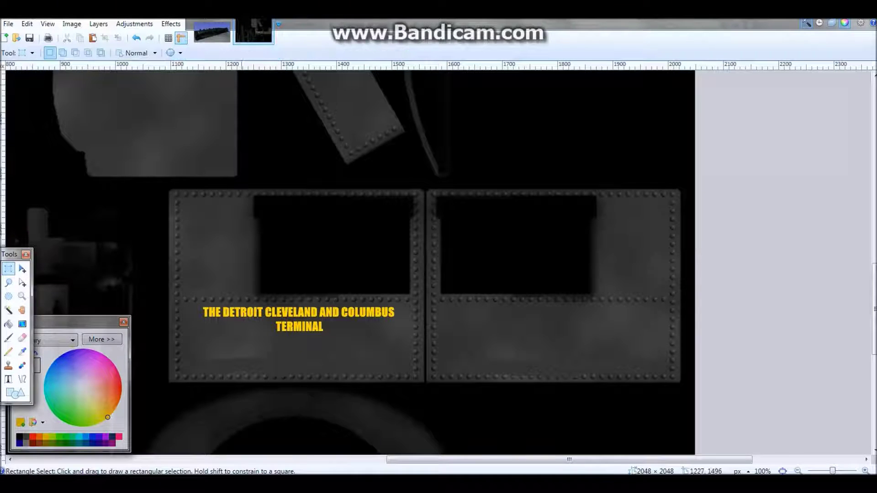
pyautogui.moveTo(194, 305); pyautogui.dragTo(399, 337)
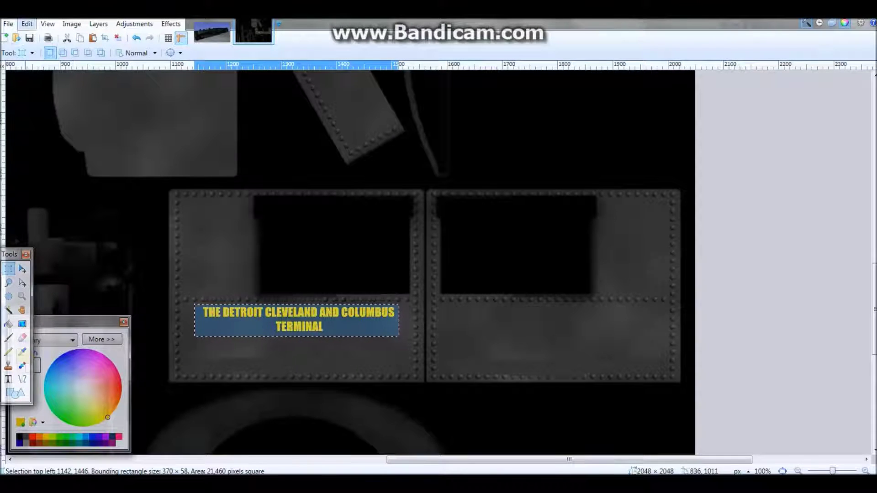
pyautogui.click(27, 24)
pyautogui.click(41, 76)
pyautogui.click(27, 24)
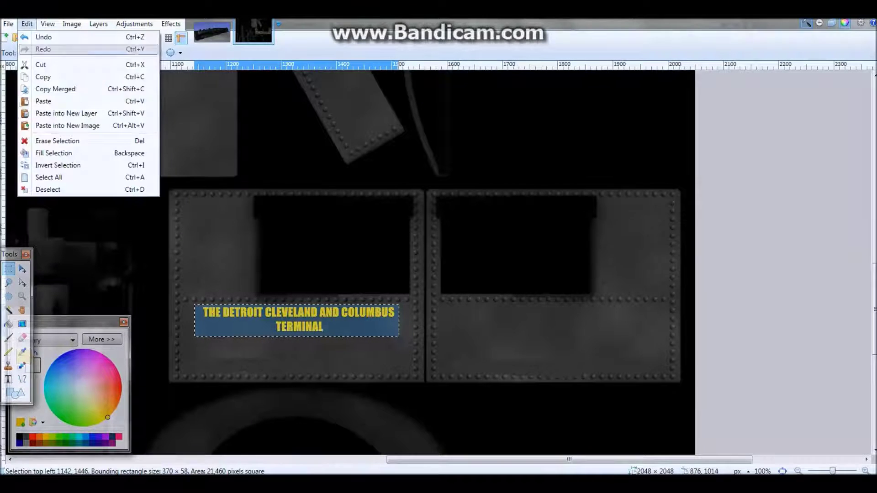
pyautogui.click(43, 101)
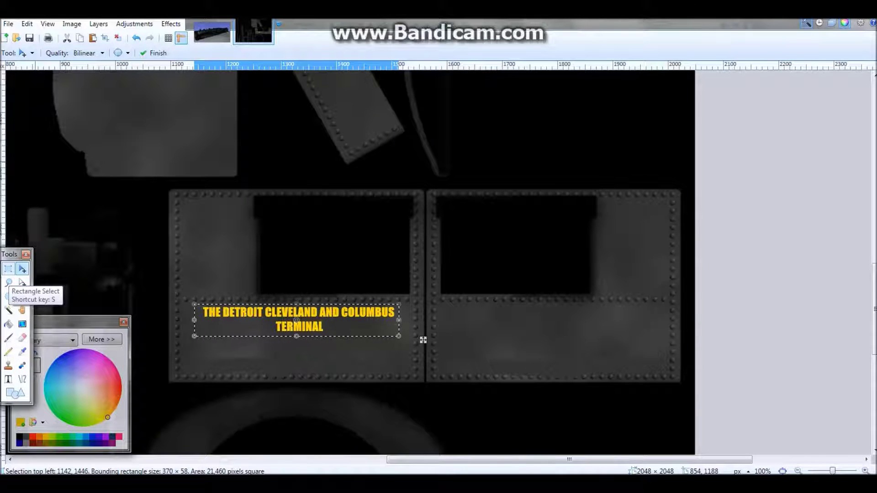
# Move the pasted lettering straight across to the right cab panel, its upper-left corner at about 1600, 1446, and deselect it
pyautogui.moveTo(16, 254); pyautogui.dragTo(43, 213)
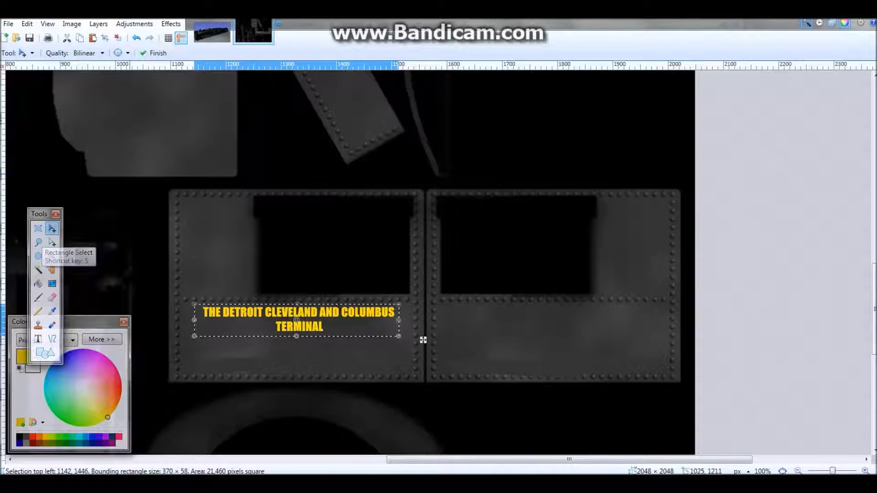
pyautogui.click(27, 23)
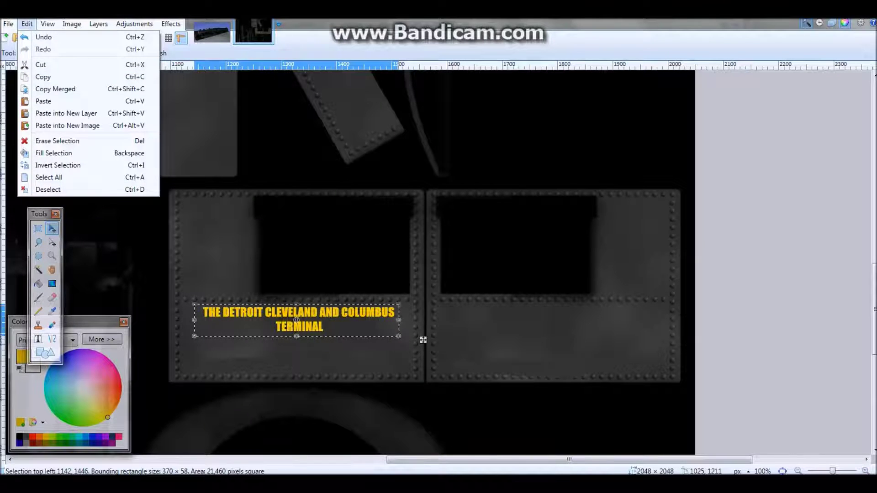
pyautogui.click(43, 76)
pyautogui.hotkey('ctrl', 'd')
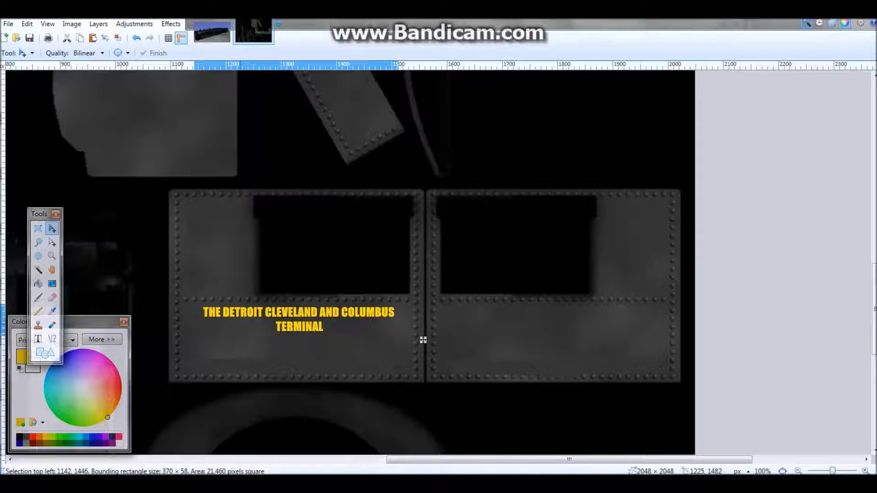
pyautogui.moveTo(424, 340); pyautogui.dragTo(466, 340)
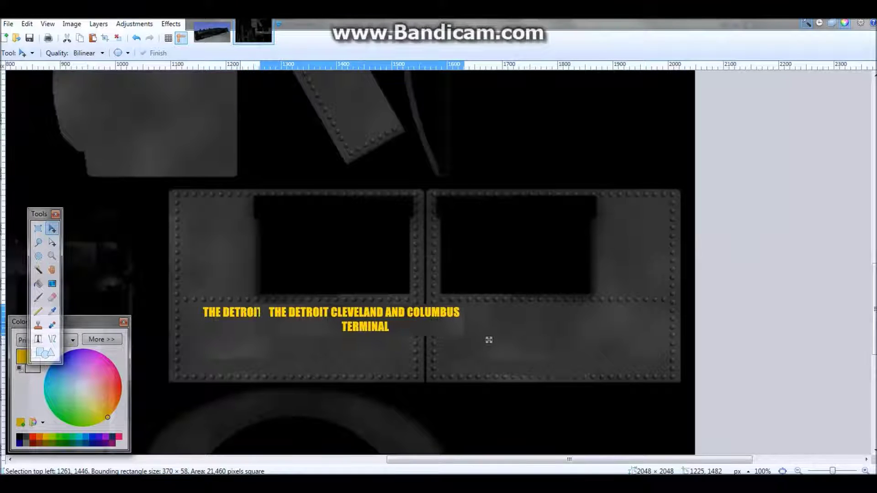
pyautogui.moveTo(499, 340); pyautogui.dragTo(505, 340)
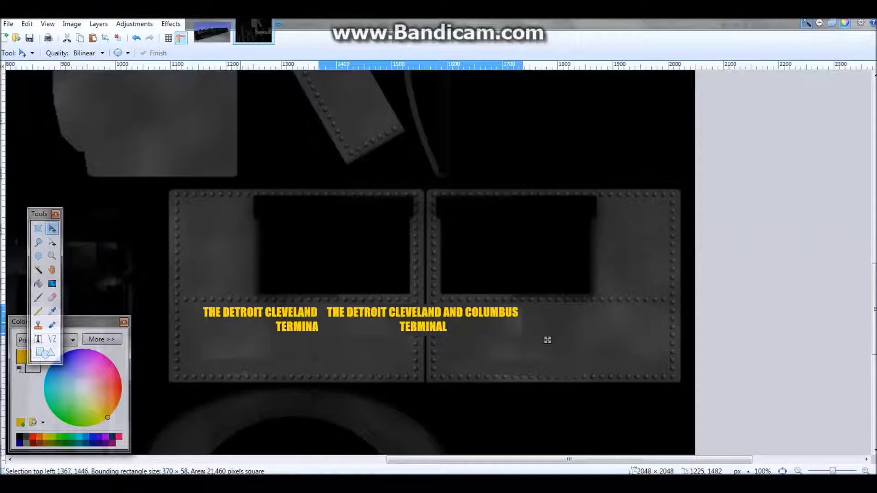
pyautogui.moveTo(550, 340); pyautogui.dragTo(554, 340)
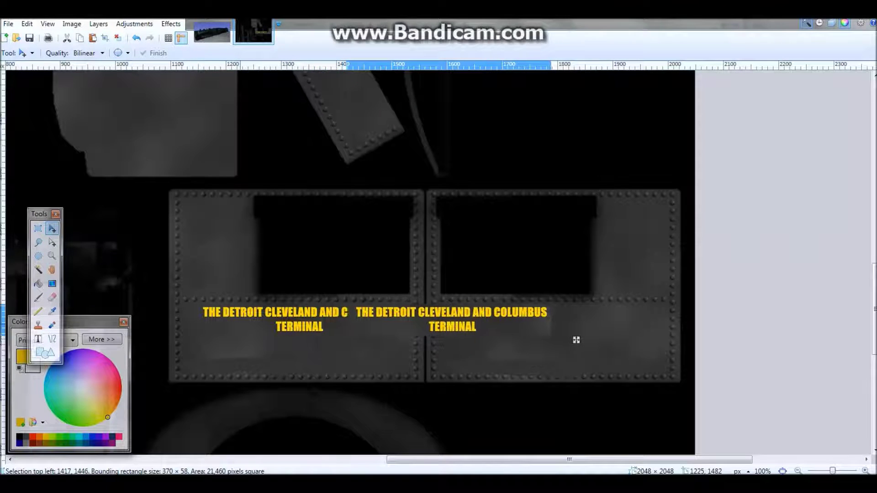
pyautogui.moveTo(579, 340); pyautogui.dragTo(675, 340)
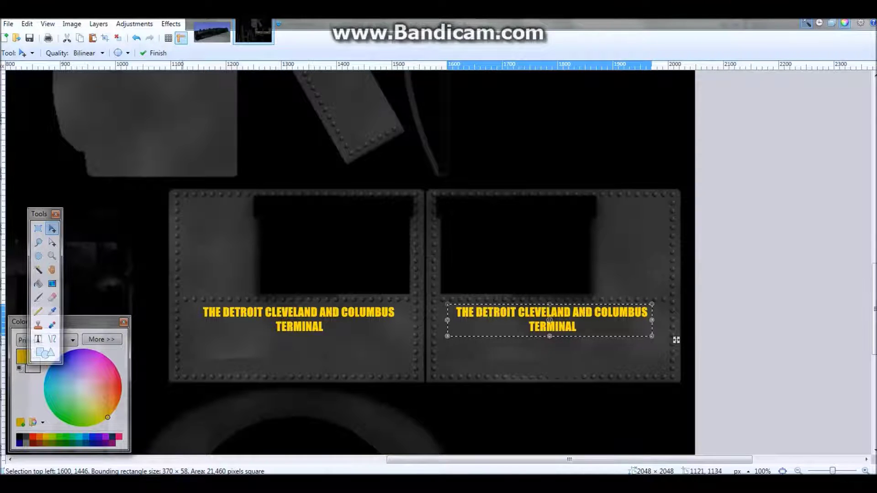
pyautogui.click(38, 228)
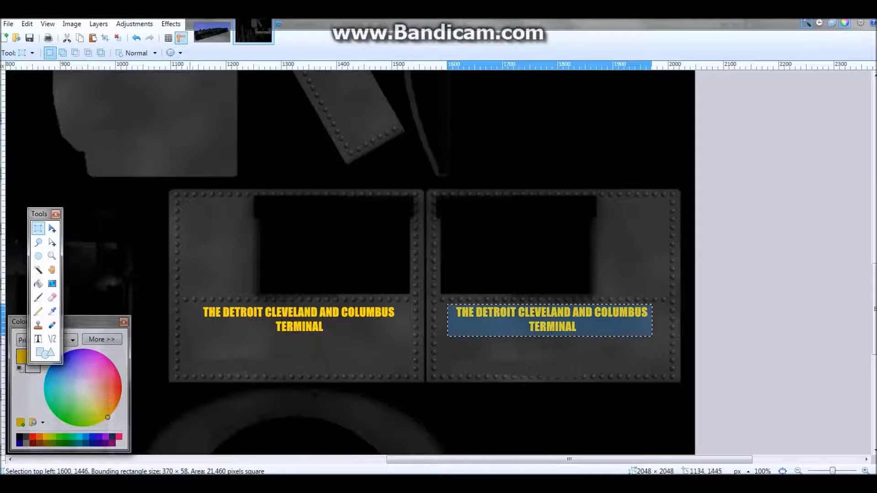
pyautogui.hotkey('ctrl', 'd')
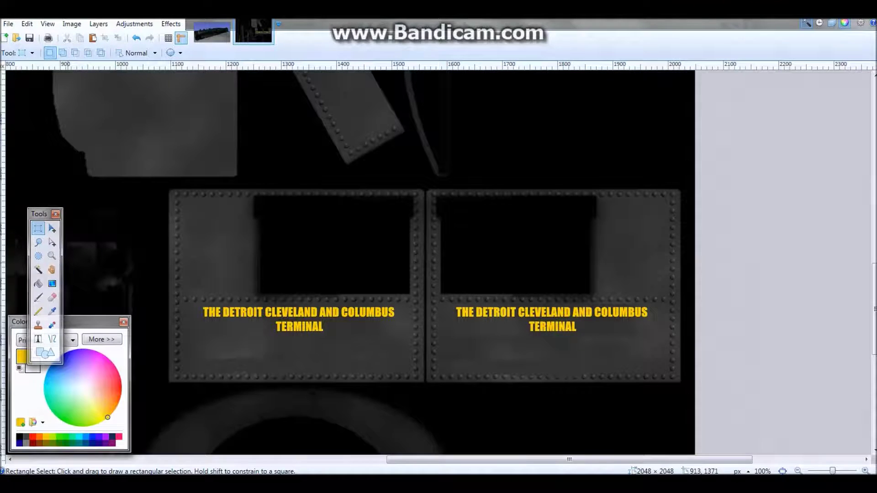
# Examine the rest of the cab texture around the two lettered side panels
pyautogui.scroll(4, 350, 262)
pyautogui.scroll(-6, 350, 263)
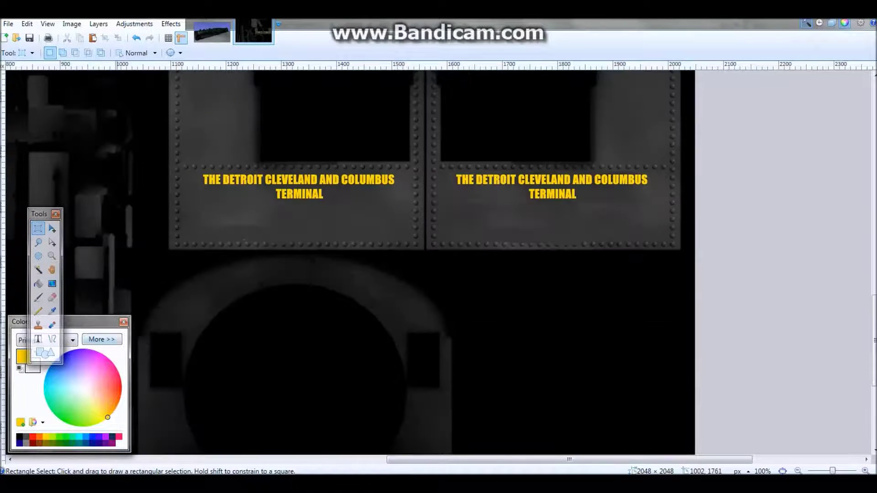
pyautogui.scroll(5, 350, 263)
pyautogui.scroll(-4, 350, 263)
pyautogui.hscroll(-8, 312, 263)
pyautogui.hscroll(5, 312, 263)
pyautogui.hscroll(-1, 312, 263)
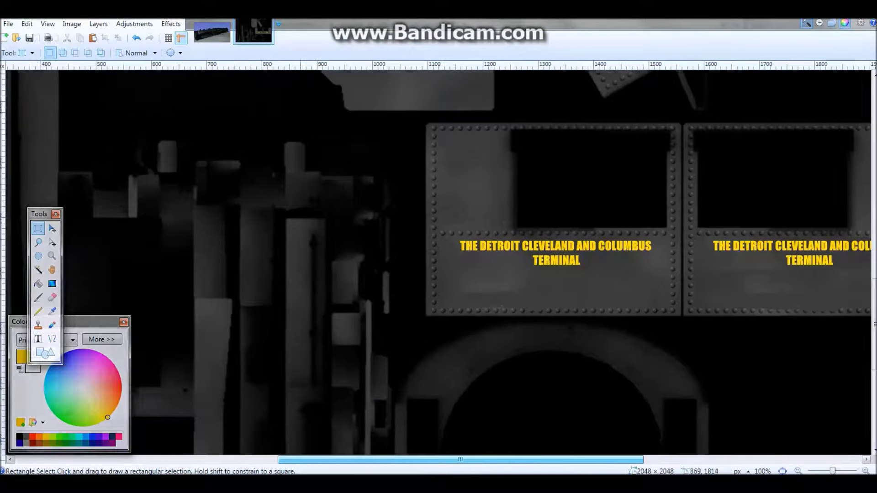
pyautogui.scroll(-4, 305, 262)
pyautogui.scroll(12, 305, 262)
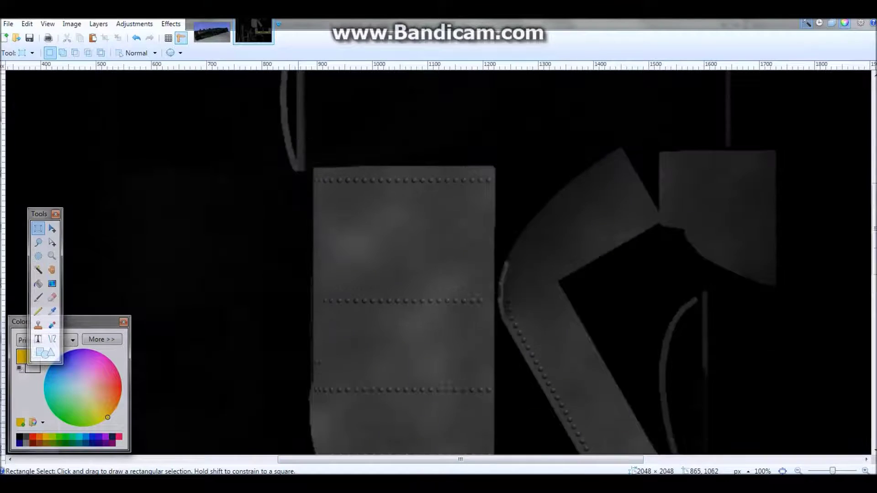
pyautogui.scroll(-12, 306, 263)
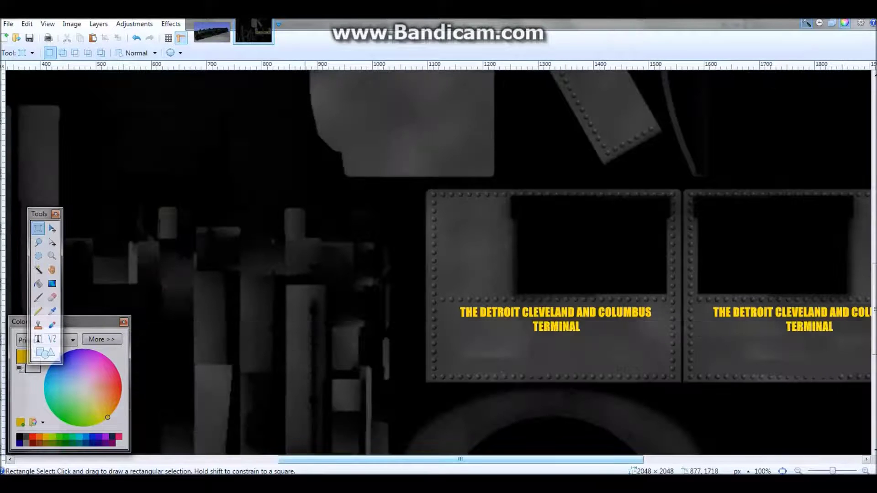
pyautogui.hscroll(3, 305, 262)
pyautogui.hscroll(1, 305, 262)
# Set the text size to 24 and place a text cursor below TERMINAL on the left cab panel
pyautogui.click(38, 339)
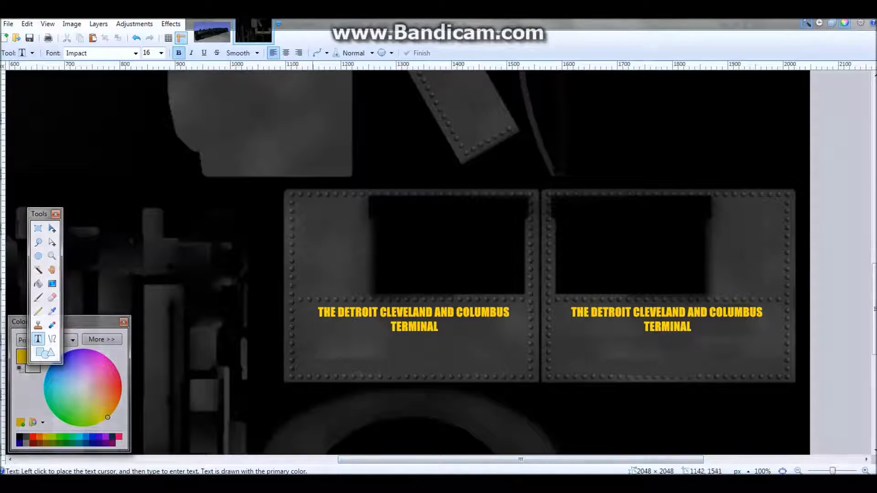
pyautogui.click(331, 361)
pyautogui.moveTo(336, 377); pyautogui.dragTo(339, 379)
pyautogui.click(136, 38)
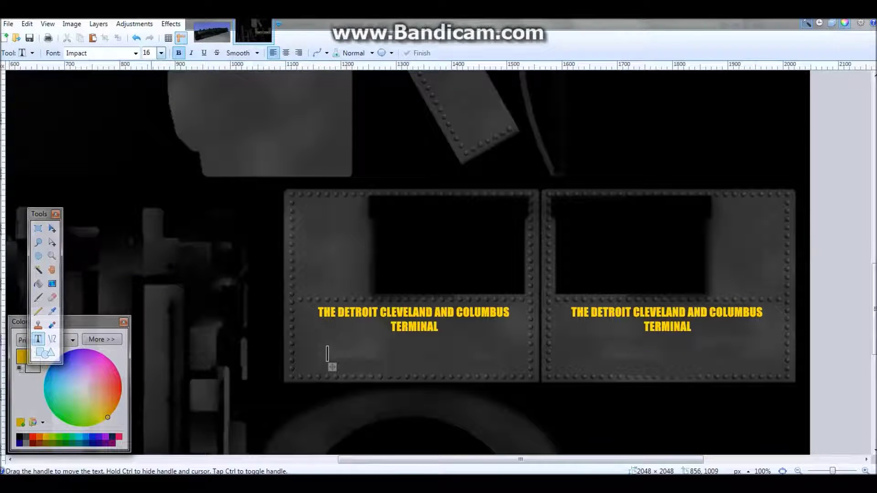
pyautogui.click(161, 53)
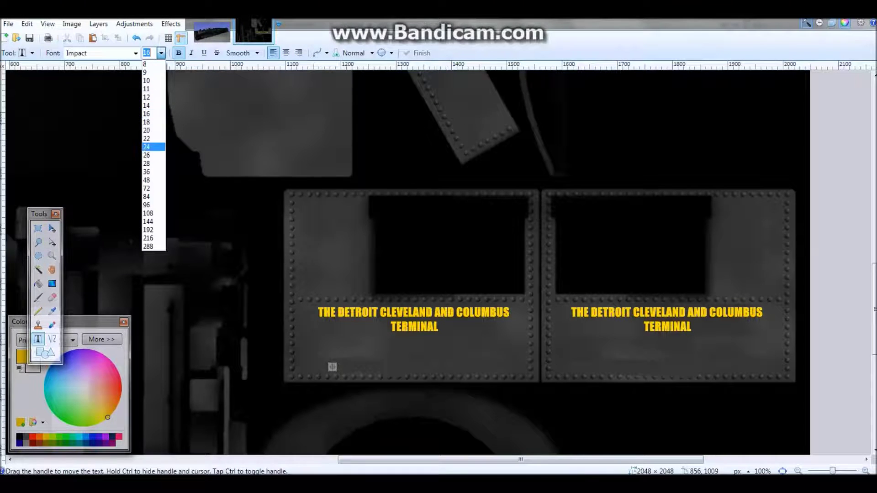
pyautogui.click(155, 147)
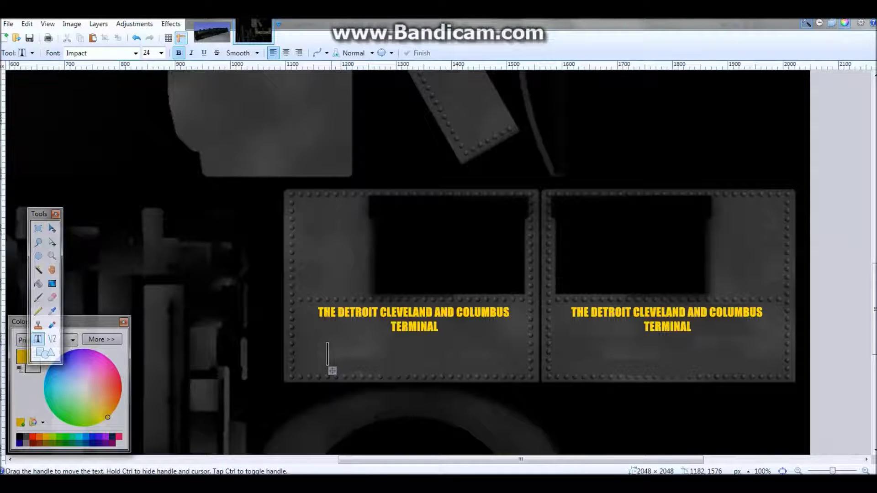
pyautogui.press('ctrl')
pyautogui.click(374, 355)
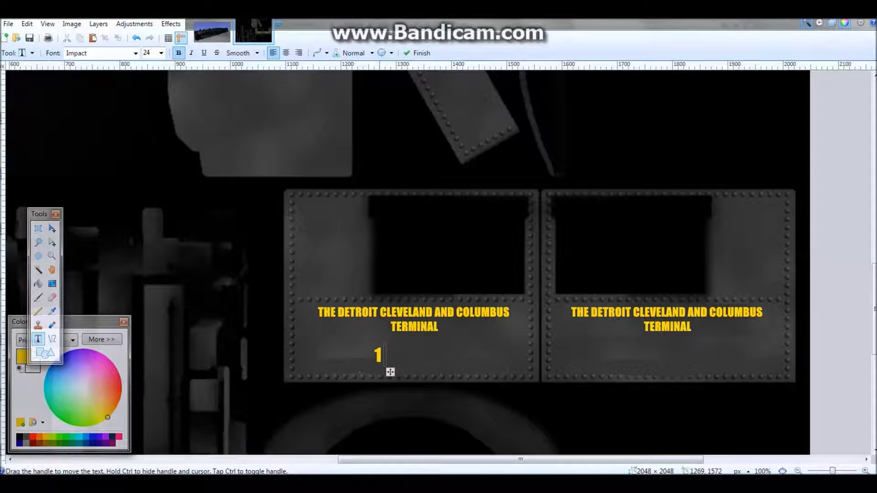
pyautogui.write('2')
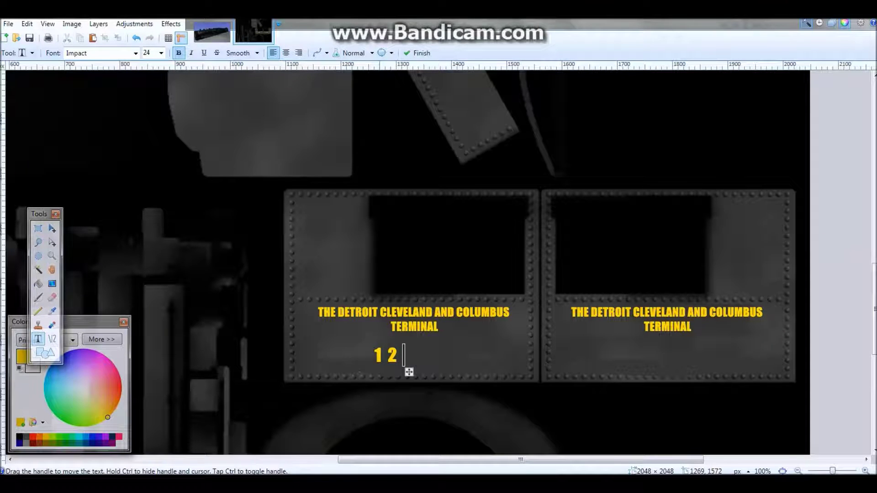
pyautogui.press('BackSpace')
pyautogui.press('BackSpace')
pyautogui.press('BackSpace')
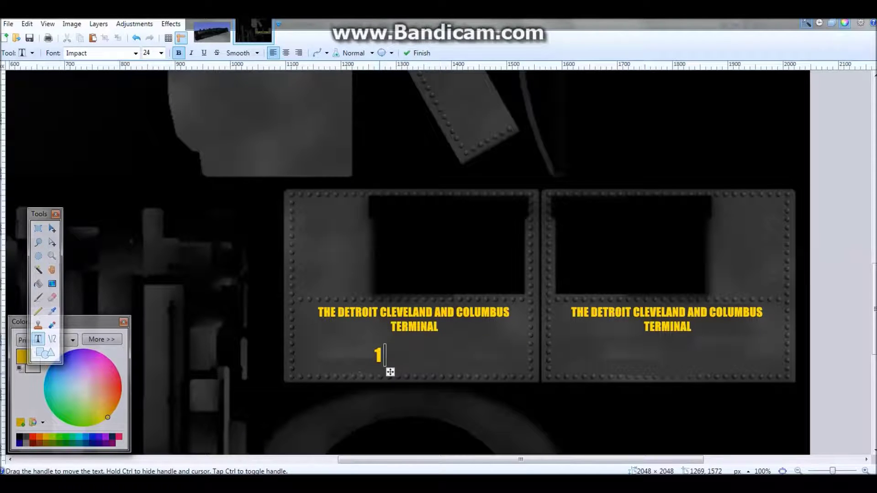
pyautogui.press('BackSpace')
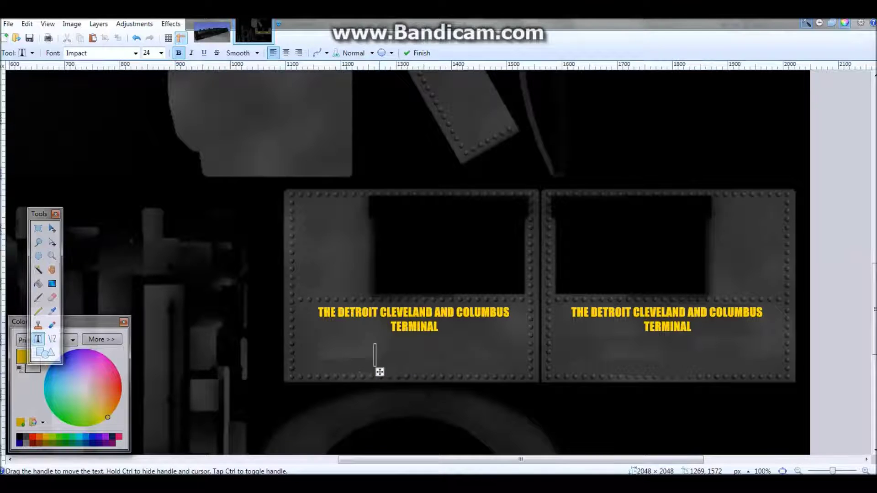
# Enter the spaced road number 5 6 7 8 and shift it to sit centred below TERMINAL on the left cab panel
pyautogui.write('5')
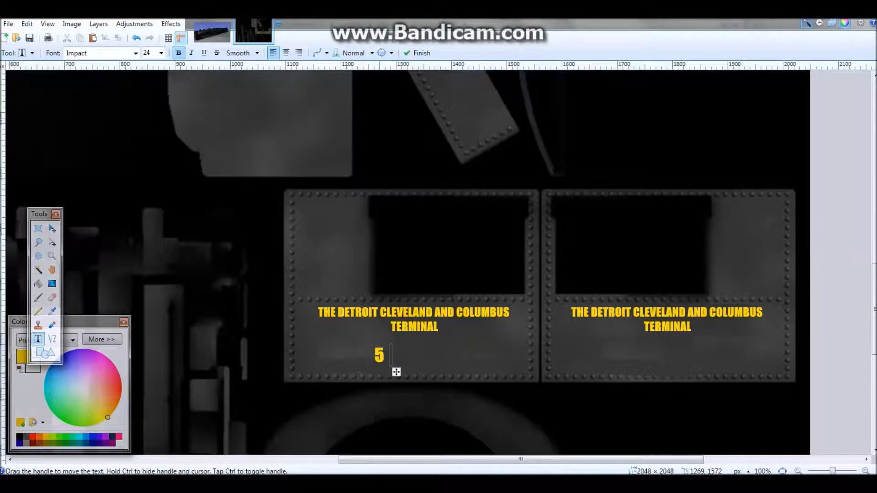
pyautogui.press('BackSpace')
pyautogui.write('6')
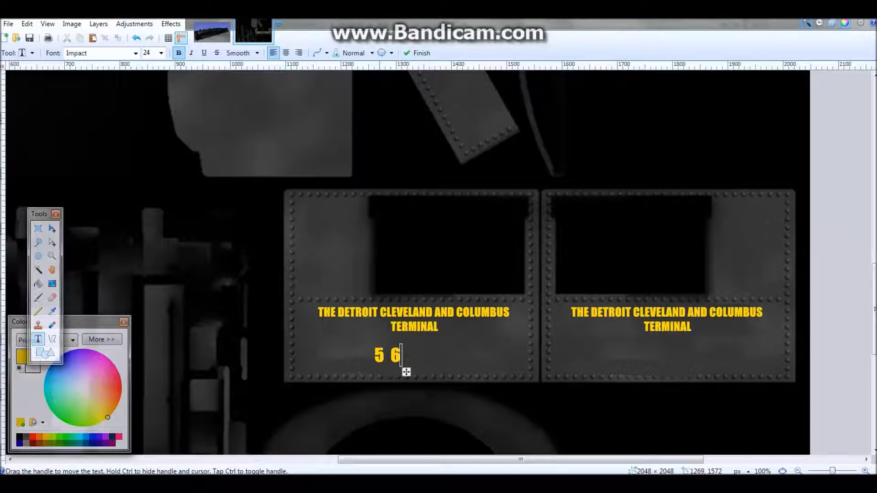
pyautogui.write(' 7')
pyautogui.press('BackSpace')
pyautogui.press('BackSpace')
pyautogui.write('7 8')
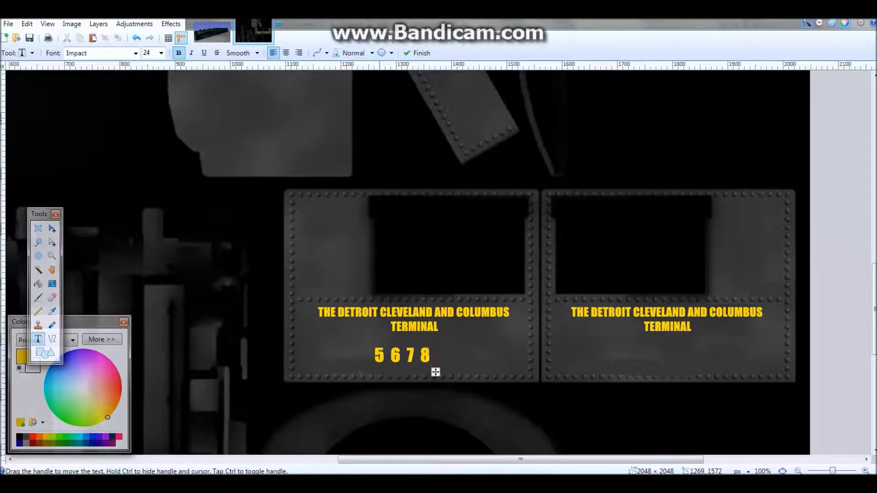
pyautogui.moveTo(436, 371); pyautogui.dragTo(444, 372)
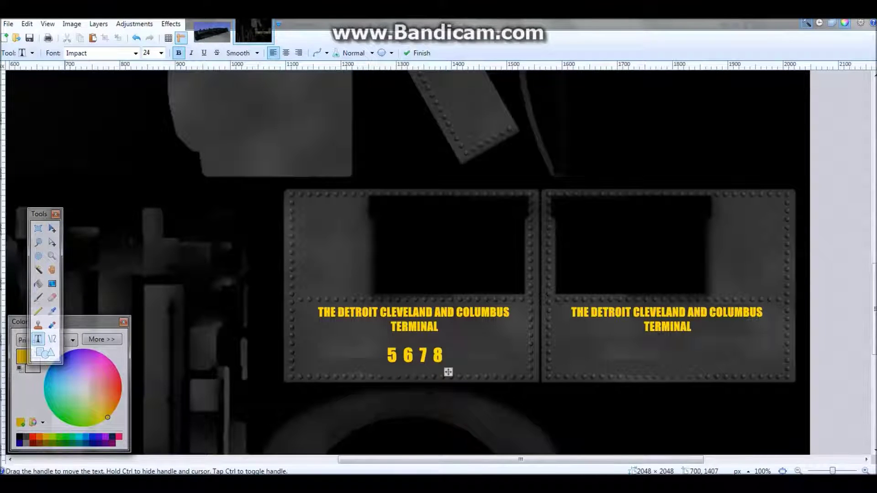
# Select the 5 6 7 8 number on the left cab panel with a rectangle, copy it and paste a duplicate in place
pyautogui.click(38, 228)
pyautogui.moveTo(387, 341); pyautogui.dragTo(445, 367)
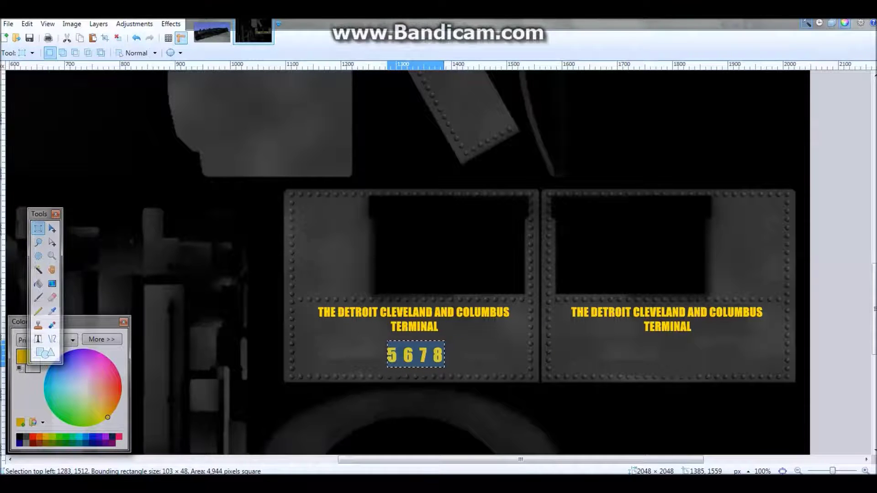
pyautogui.click(27, 24)
pyautogui.click(46, 76)
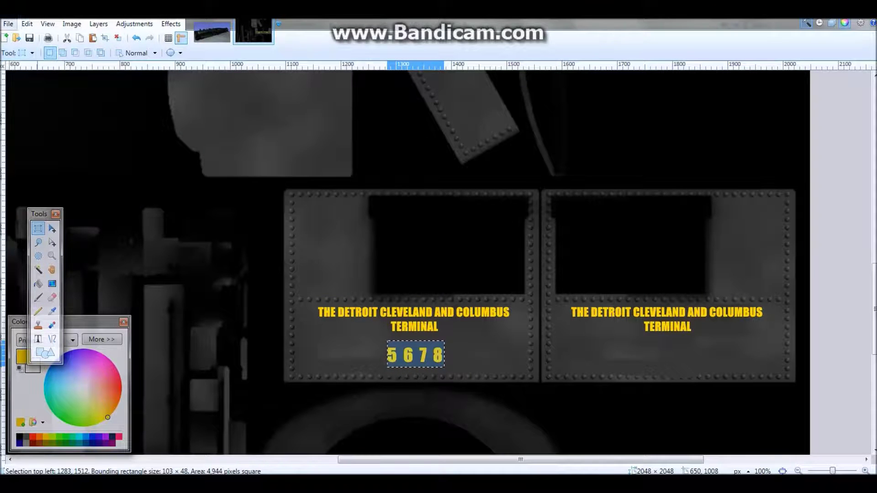
pyautogui.click(26, 24)
pyautogui.click(55, 88)
pyautogui.hotkey('ctrl', 'v')
# Move the pasted number straight across below the right panel's lettering, its upper-left corner at about 1743, 1512, and finish the move
pyautogui.moveTo(466, 376); pyautogui.dragTo(720, 377)
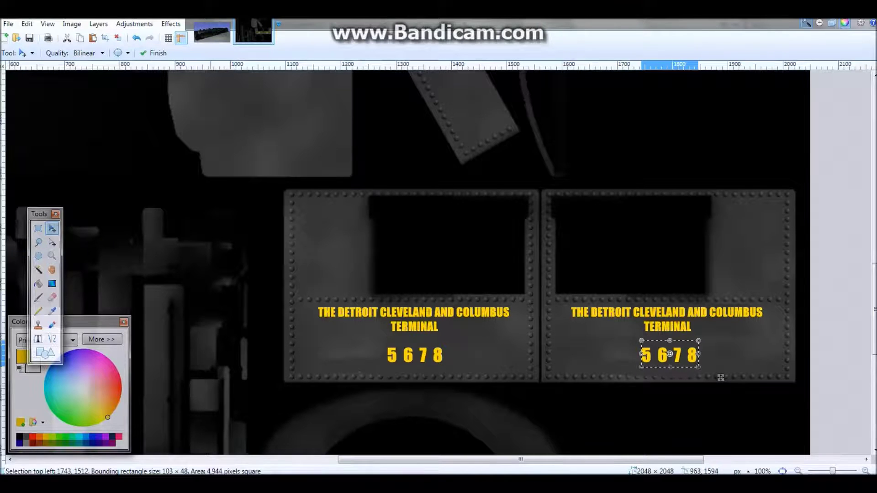
pyautogui.click(38, 229)
pyautogui.click(217, 214)
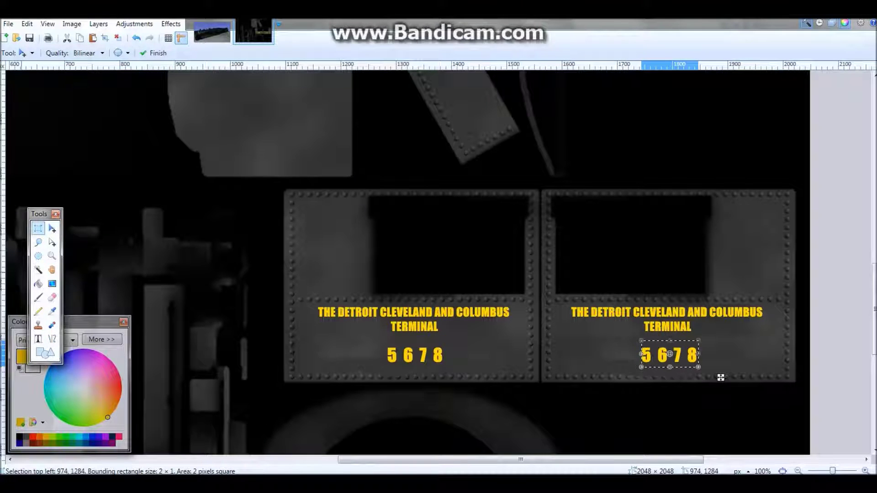
# Save the texture as cab in TGA format with auto-detected bit depth, replacing the existing file
pyautogui.hotkey('alt', 'f')
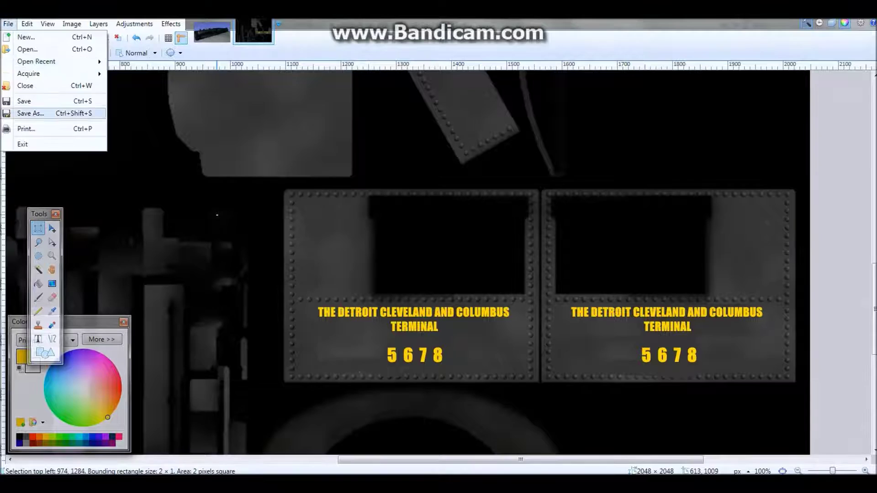
pyautogui.press('Return')
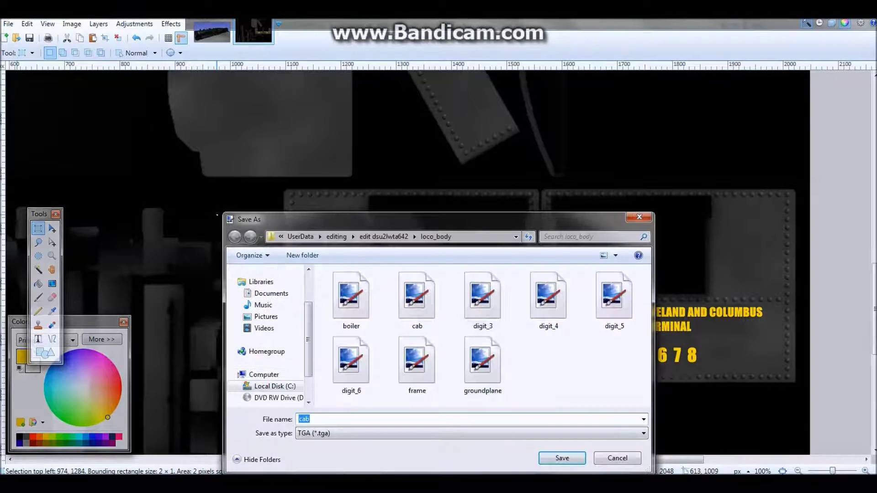
pyautogui.press('Return')
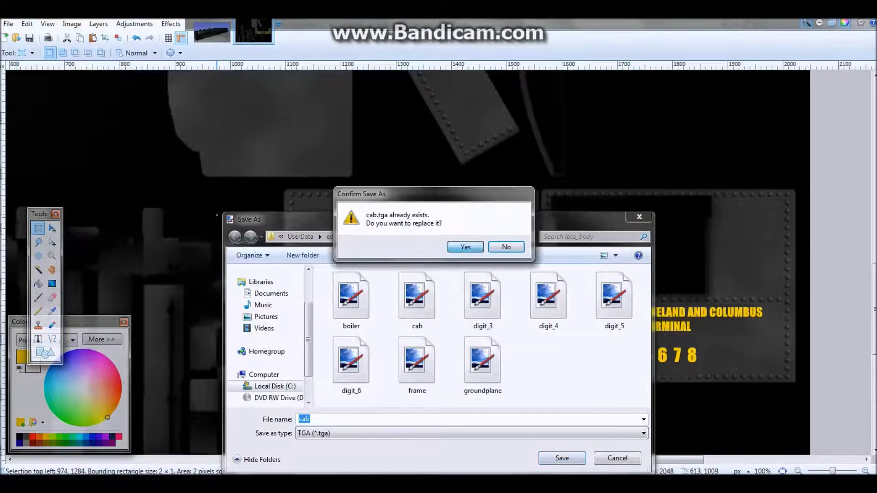
pyautogui.press('y')
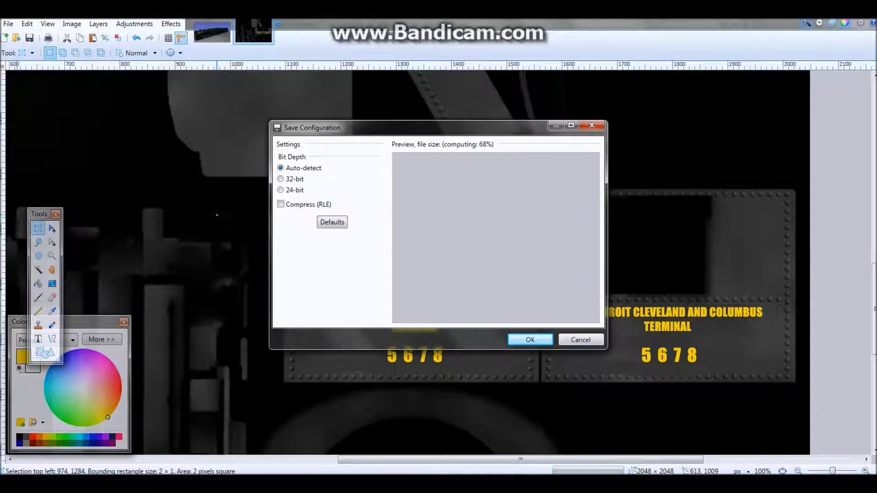
pyautogui.scroll(-10, 491, 233)
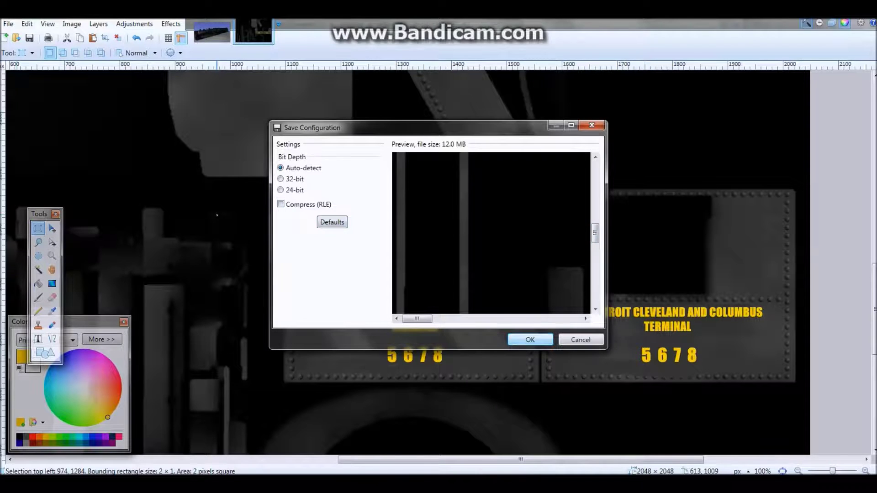
pyautogui.press('Return')
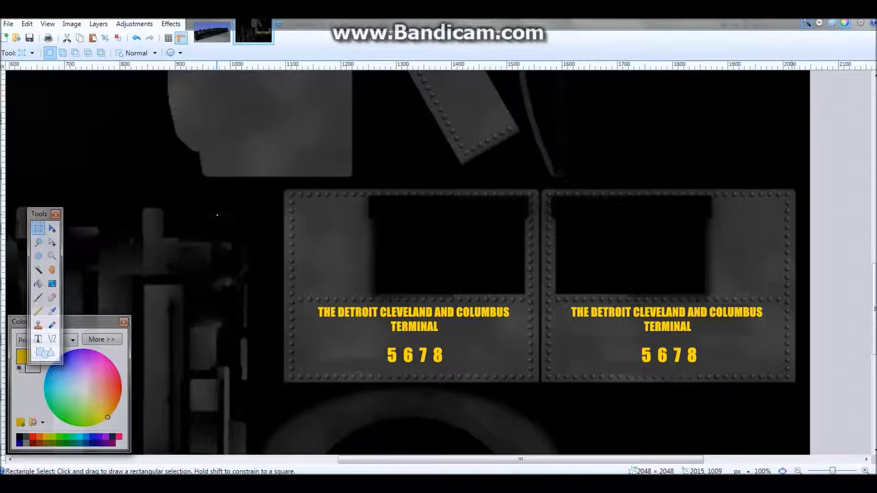
# Close the image editor and clear the p10 selection in the locomotive's edit folder
pyautogui.press('super+Down')
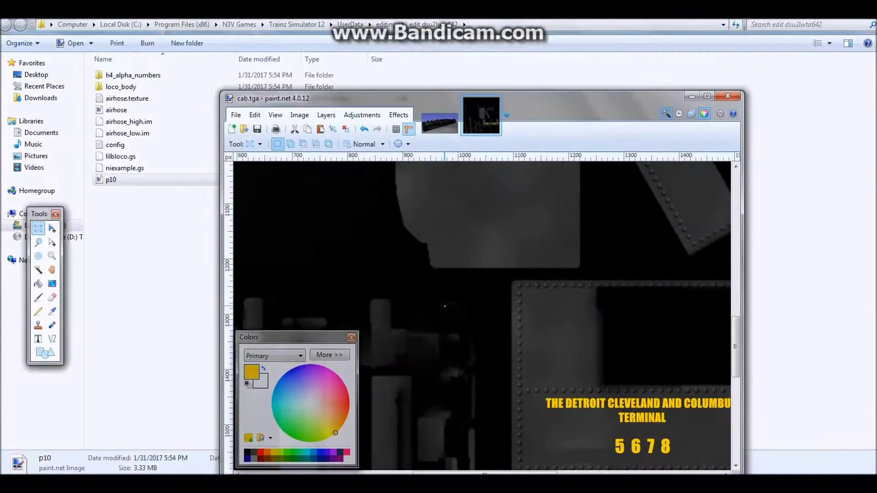
pyautogui.hotkey('alt', 'F4')
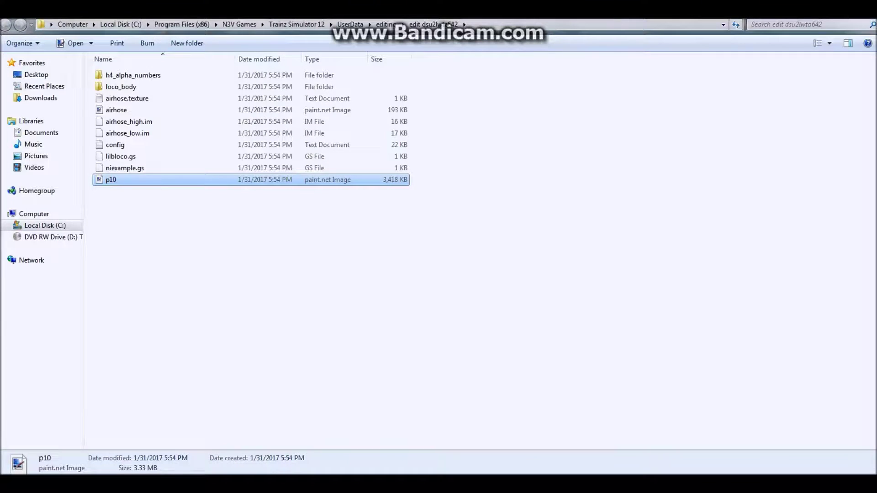
pyautogui.hotkey('ctrl', 'space')
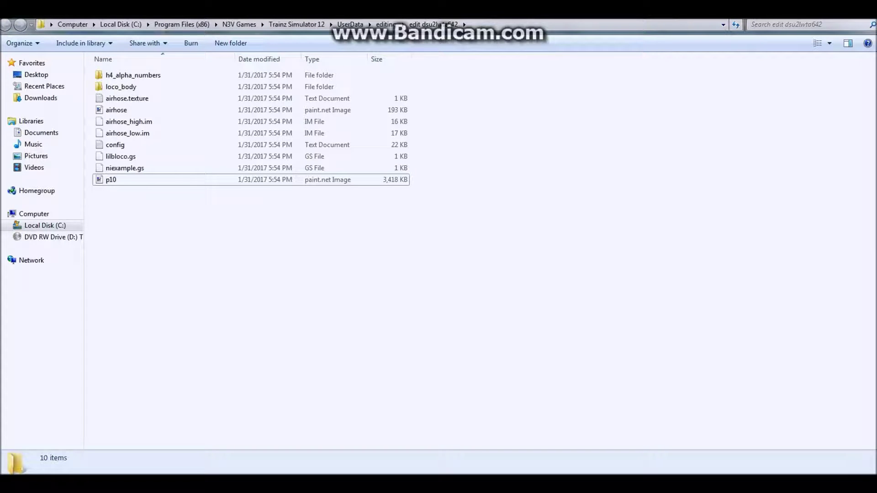
# Open the h4_alpha_numbers folder and delete the alphanumber_0 image
pyautogui.moveTo(275, 484)
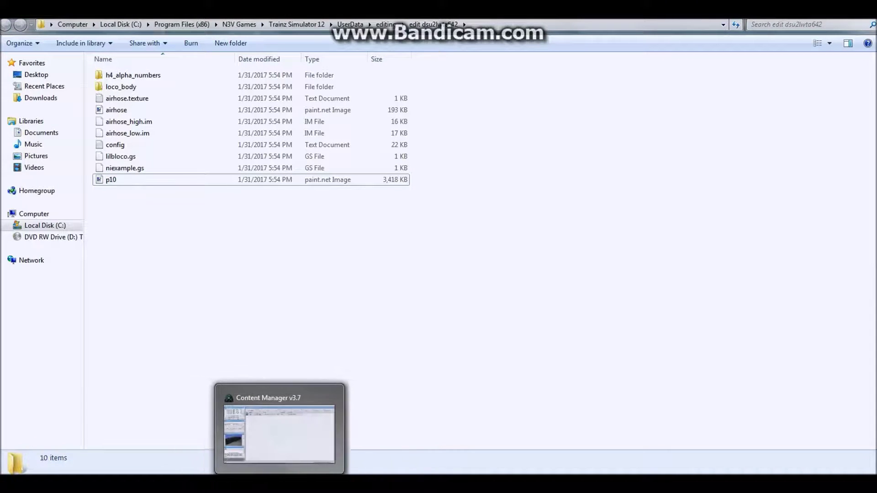
pyautogui.rightClick(193, 73)
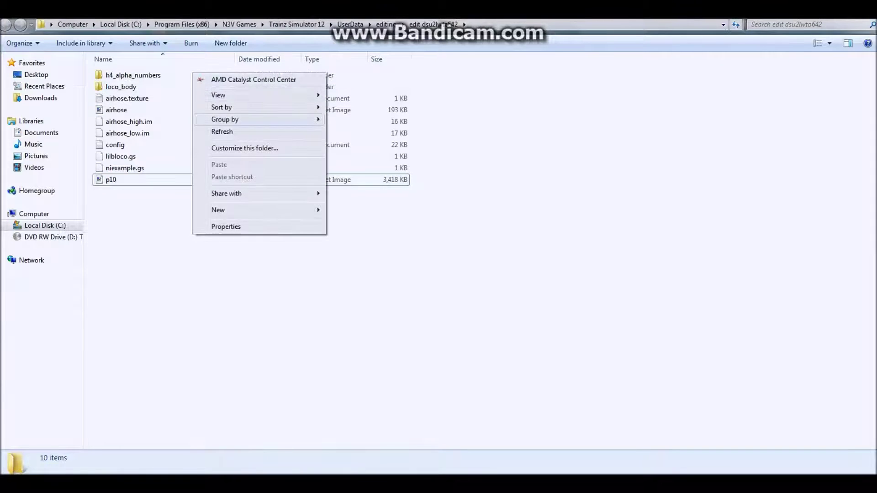
pyautogui.click(153, 75)
pyautogui.rightClick(153, 73)
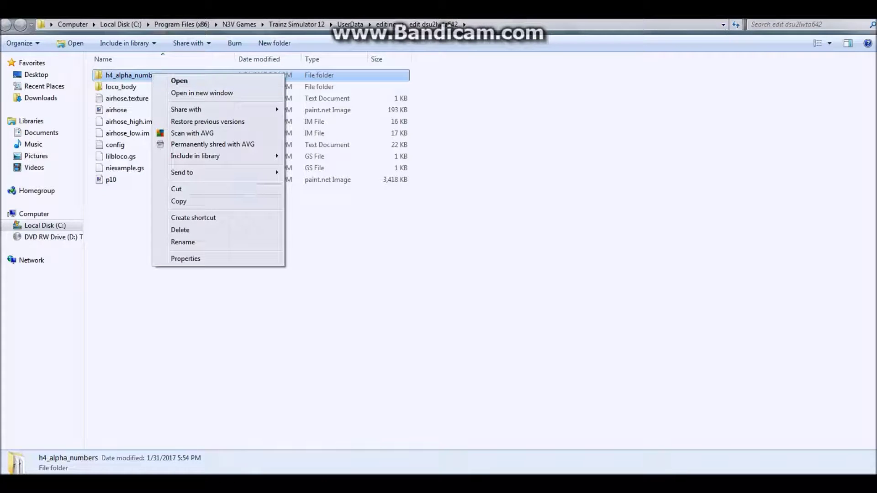
pyautogui.press('Escape')
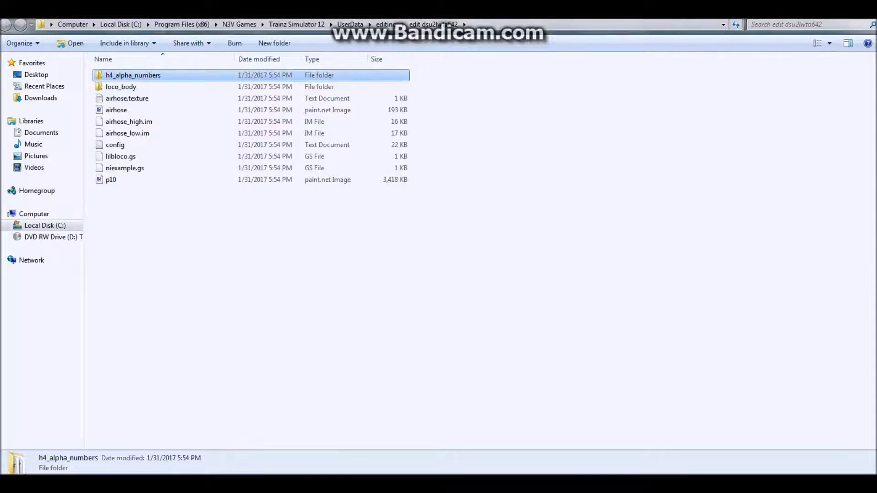
pyautogui.doubleClick(152, 75)
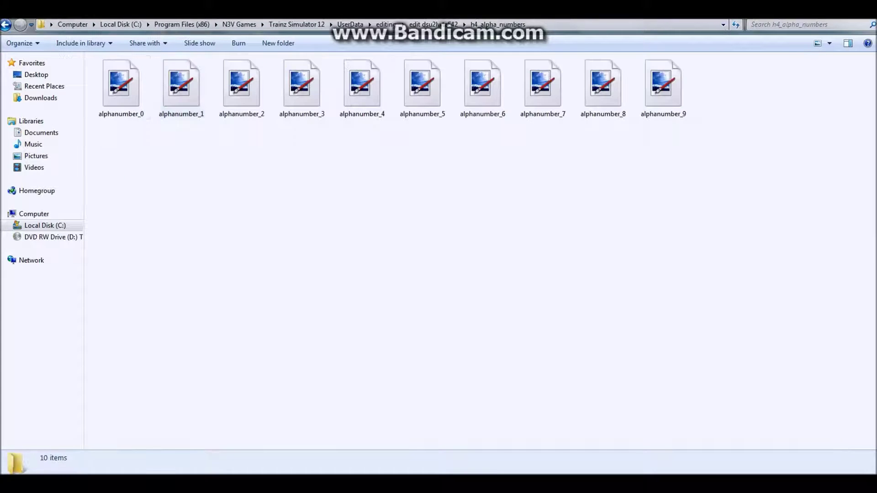
pyautogui.click(121, 87)
pyautogui.rightClick(122, 112)
pyautogui.click(151, 260)
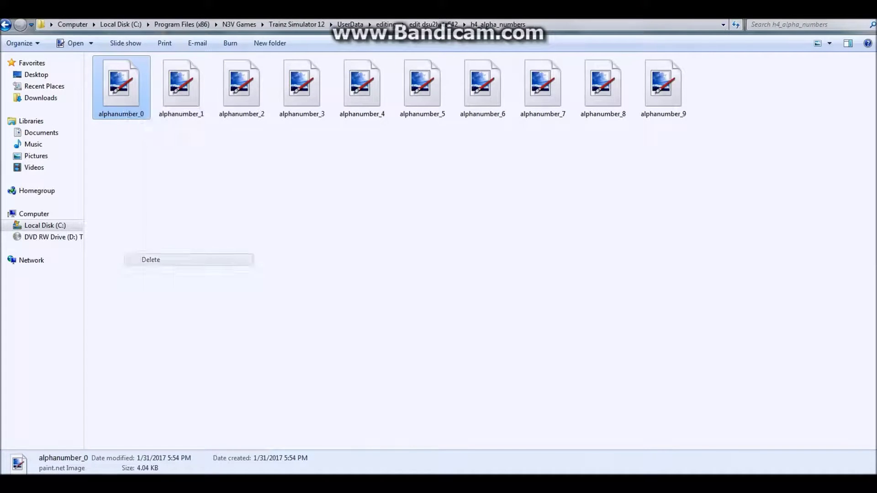
pyautogui.press('Return')
# Delete the remaining images alphanumber_1 to alphanumber_9 and return to the parent folder
pyautogui.moveTo(594, 227); pyautogui.dragTo(98, 66)
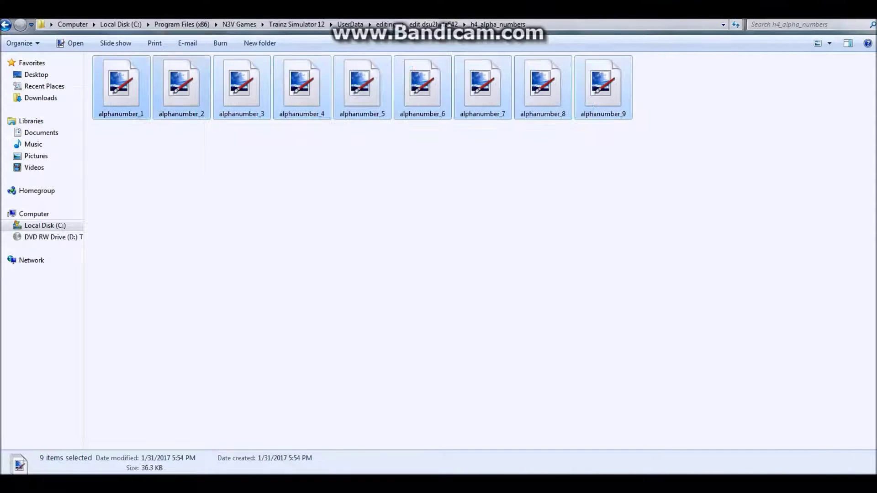
pyautogui.rightClick(161, 96)
pyautogui.click(188, 223)
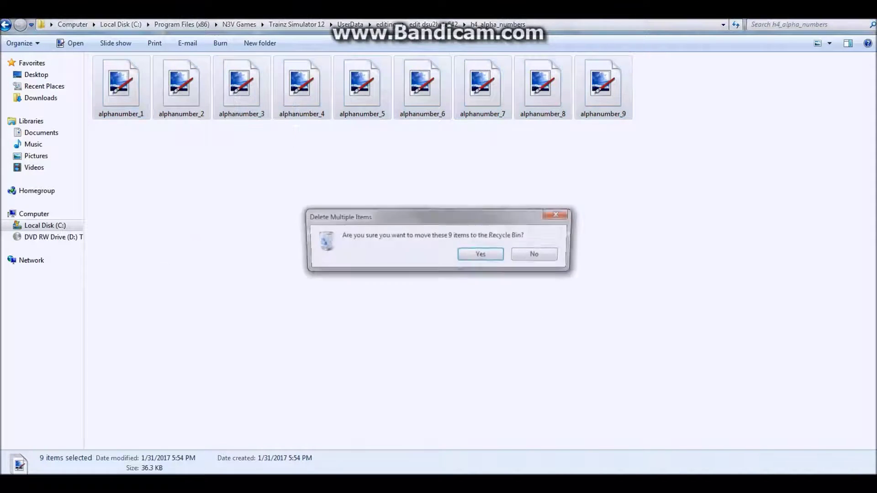
pyautogui.click(480, 253)
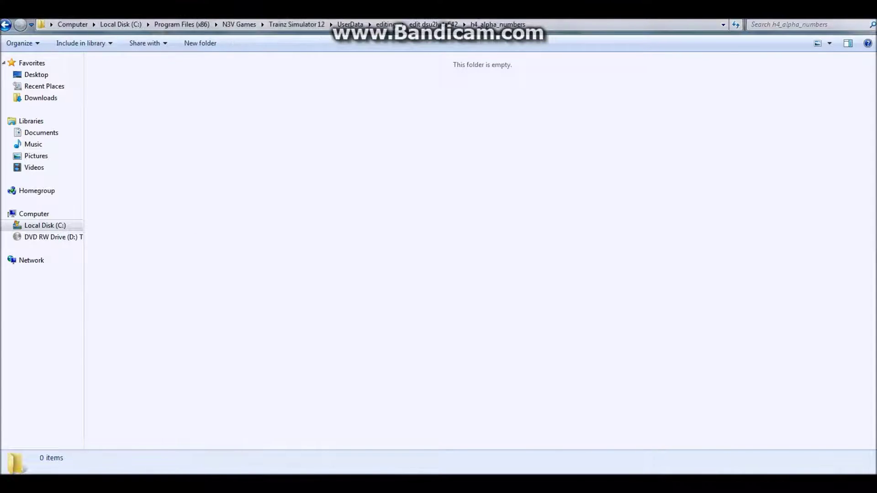
pyautogui.press('BackSpace')
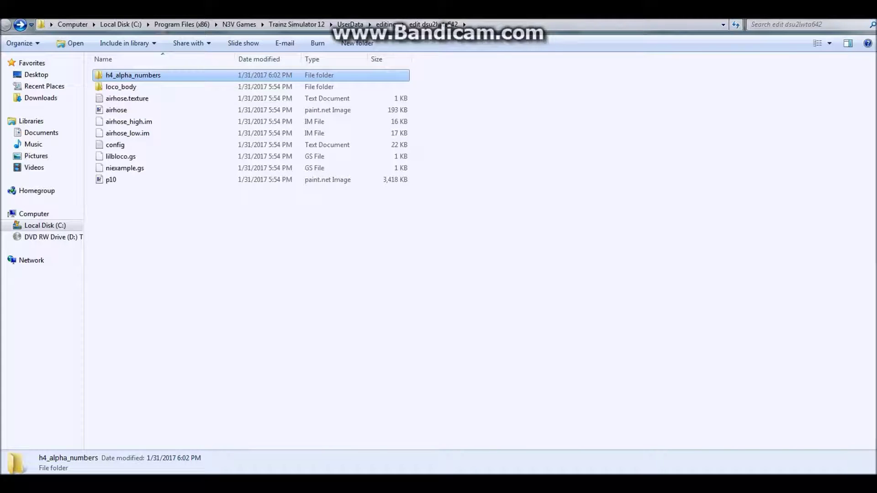
# Delete the emptied h4_alpha_numbers folder from the locomotive's edit folder
pyautogui.rightClick(155, 75)
pyautogui.click(185, 258)
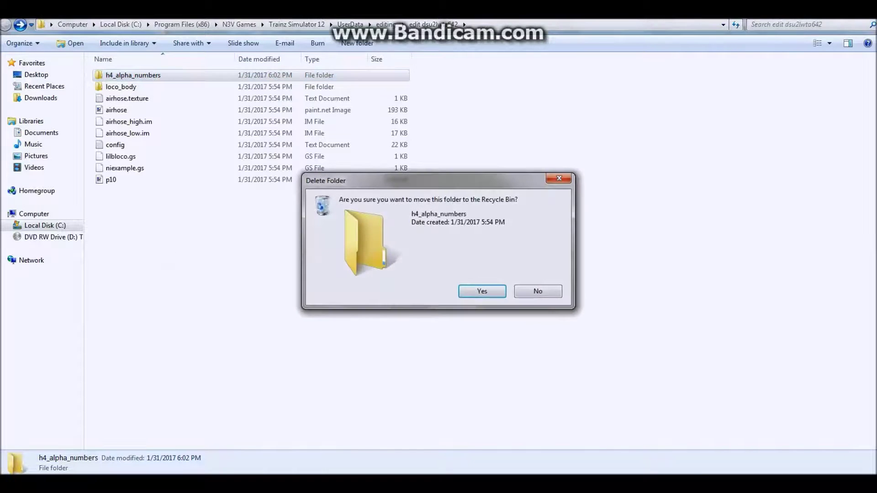
pyautogui.press('Return')
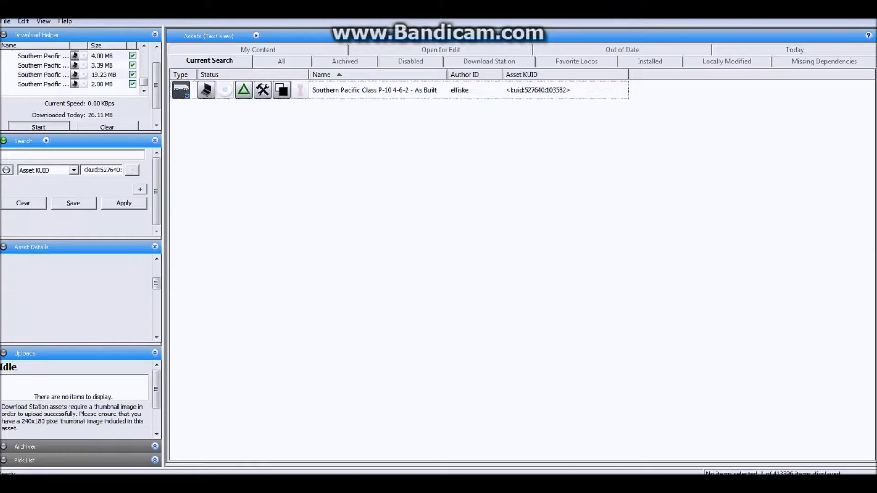
# Switch to Content Manager, refresh the cloned P-10's entry through its asset details, and commit the DC&CT Pacific asset
pyautogui.rightClick(370, 87)
pyautogui.click(407, 129)
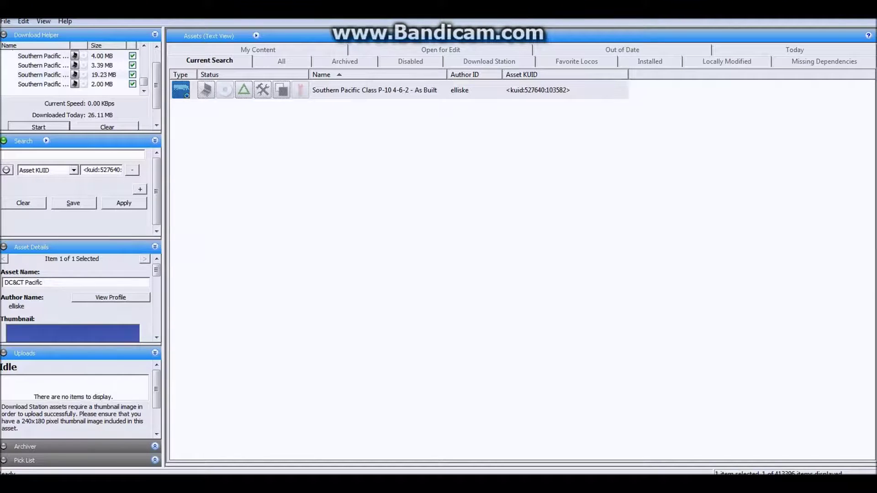
pyautogui.press('Return')
pyautogui.rightClick(419, 91)
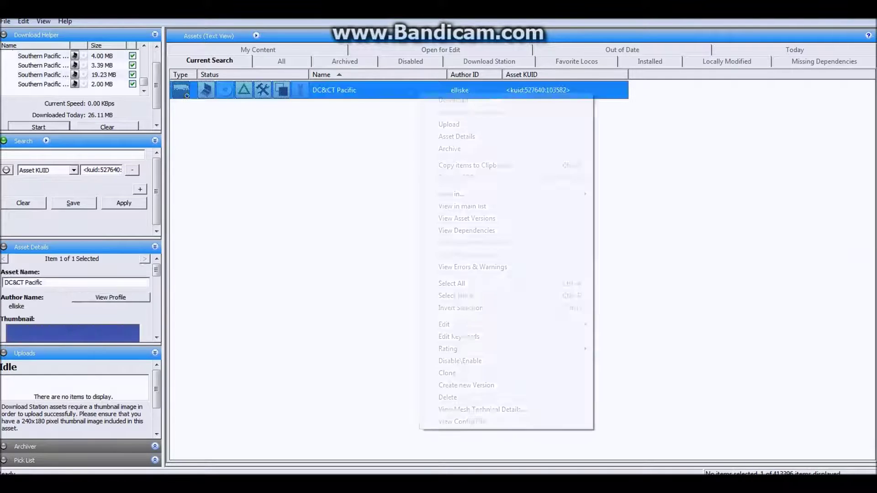
pyautogui.moveTo(457, 324)
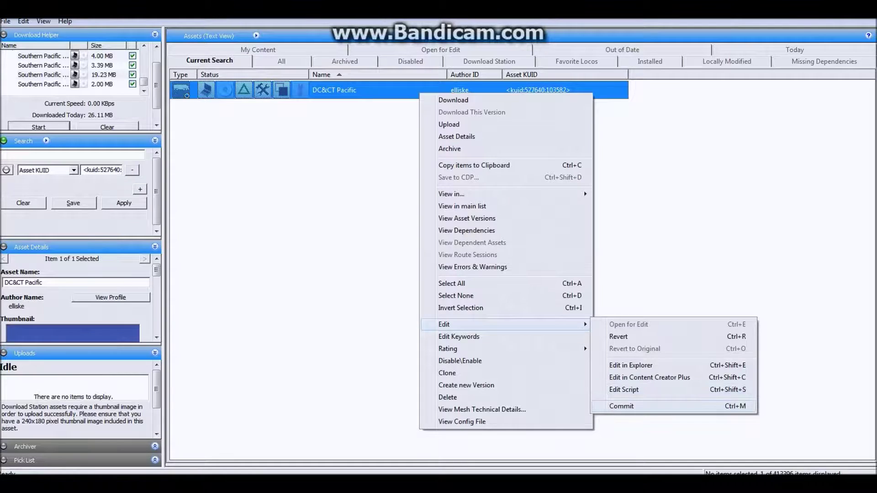
pyautogui.click(630, 406)
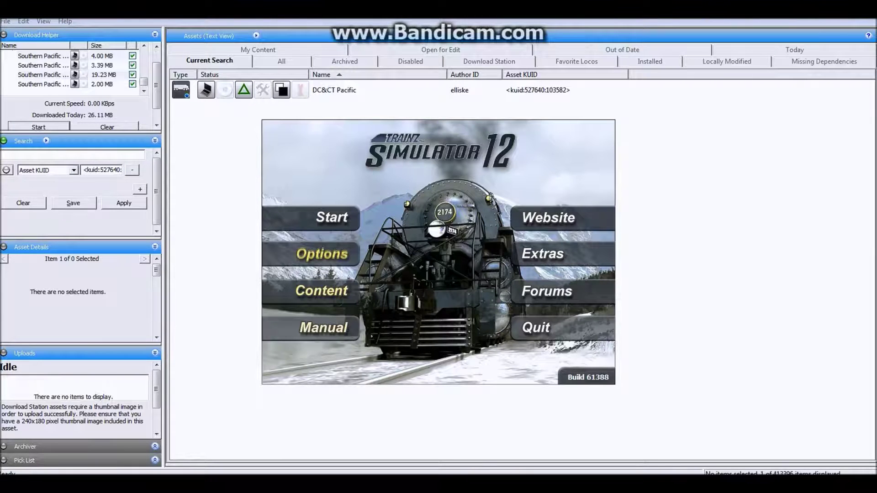
# Review the display settings in the Trainz Simulator 12 launcher options and close them without changes
pyautogui.click(322, 254)
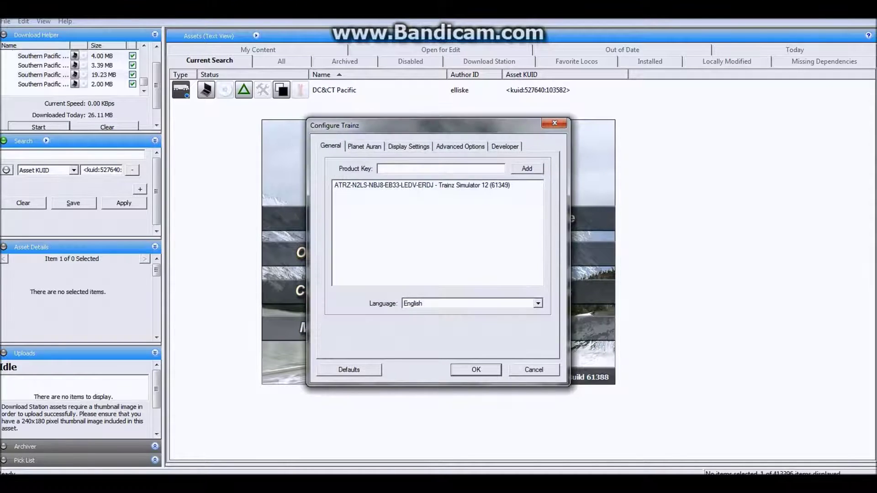
pyautogui.click(408, 146)
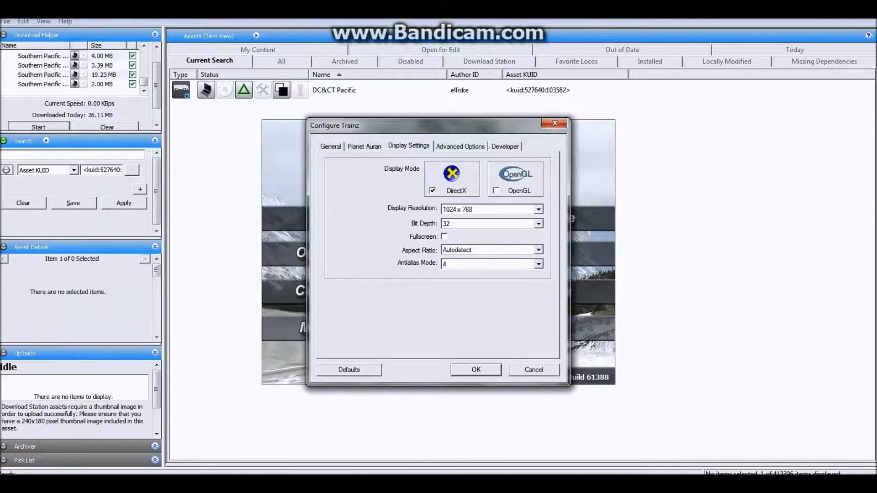
pyautogui.press('Escape')
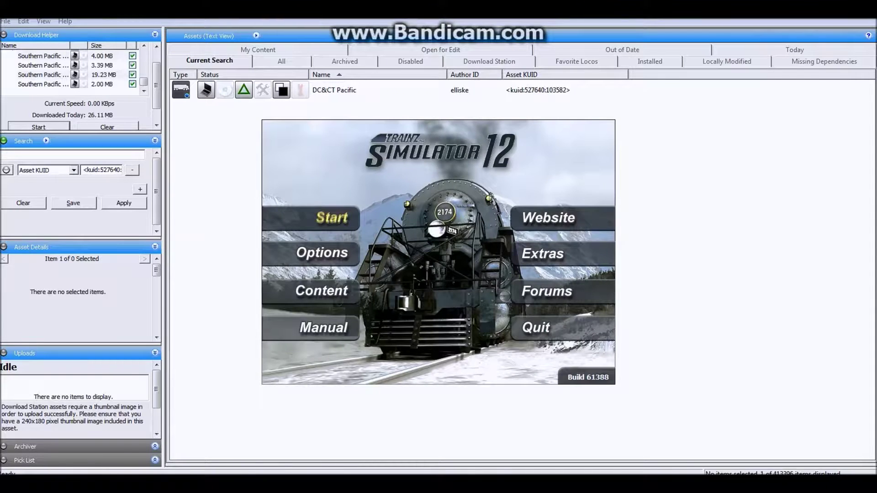
# Start Trainz Simulator 12 from the launcher, move its window toward the middle of the desktop, and enter the Railyard
pyautogui.click(325, 218)
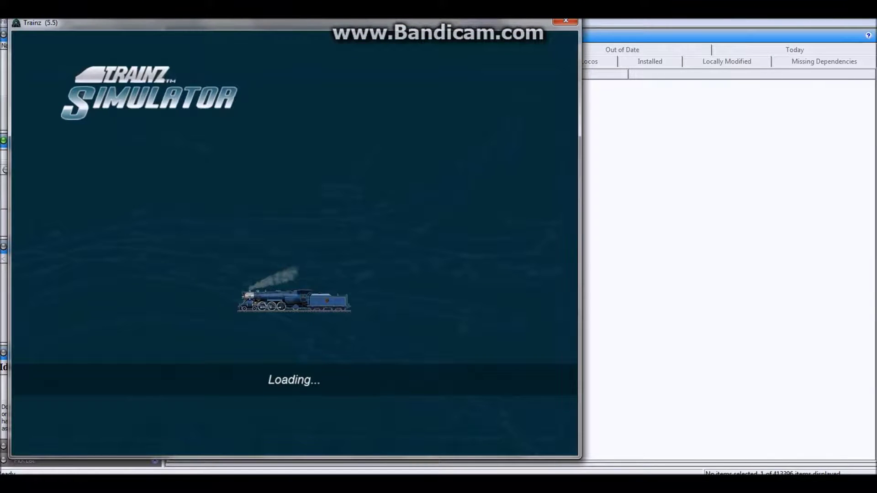
pyautogui.moveTo(293, 22); pyautogui.dragTo(412, 34)
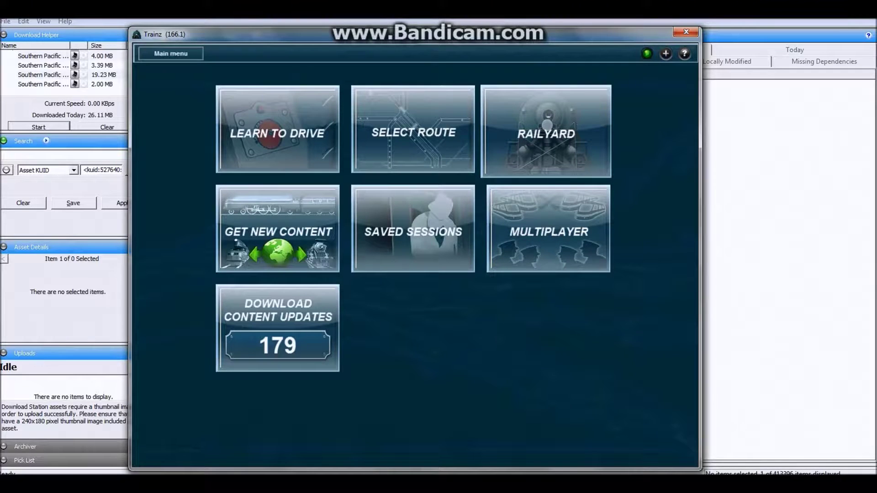
pyautogui.click(546, 132)
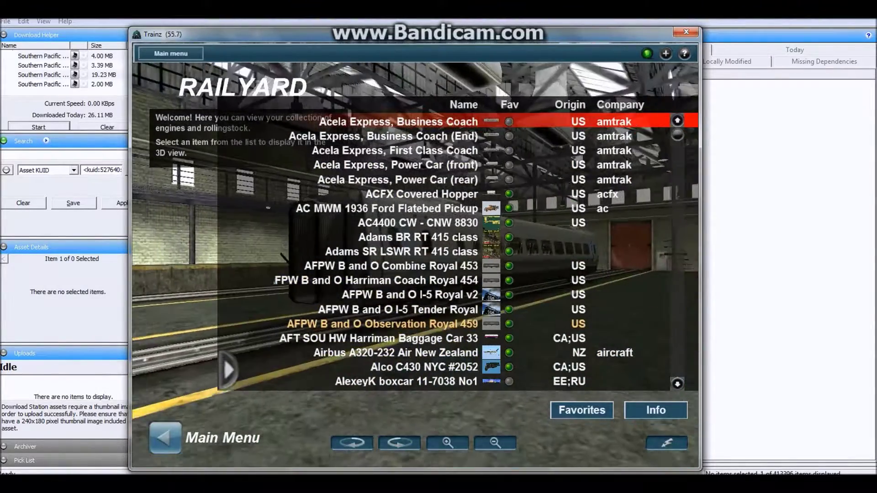
# Display the DC&CT Pacific in the railyard with the vehicle list hidden, and sound its horn
pyautogui.moveTo(677, 135); pyautogui.dragTo(677, 189)
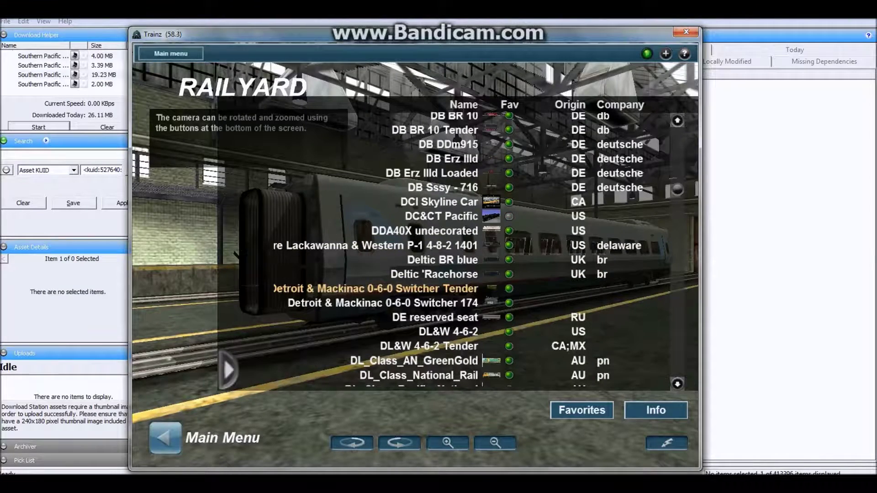
pyautogui.scroll(9, 411, 288)
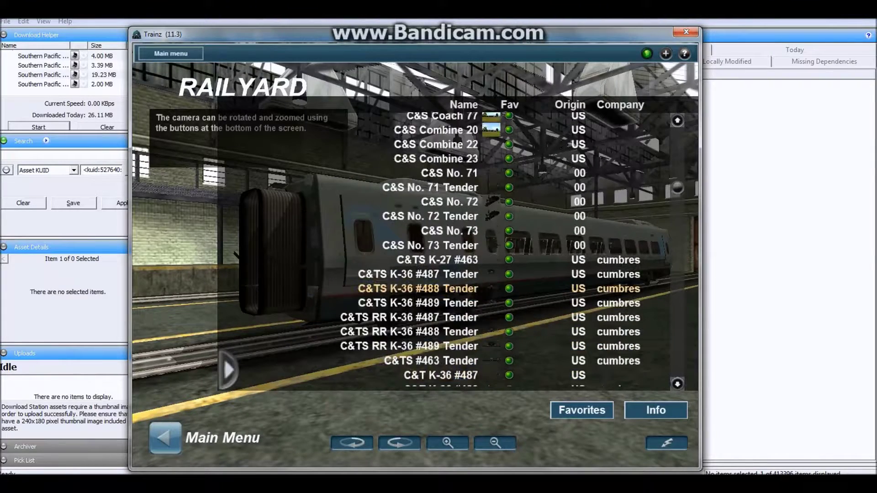
pyautogui.scroll(12, 411, 289)
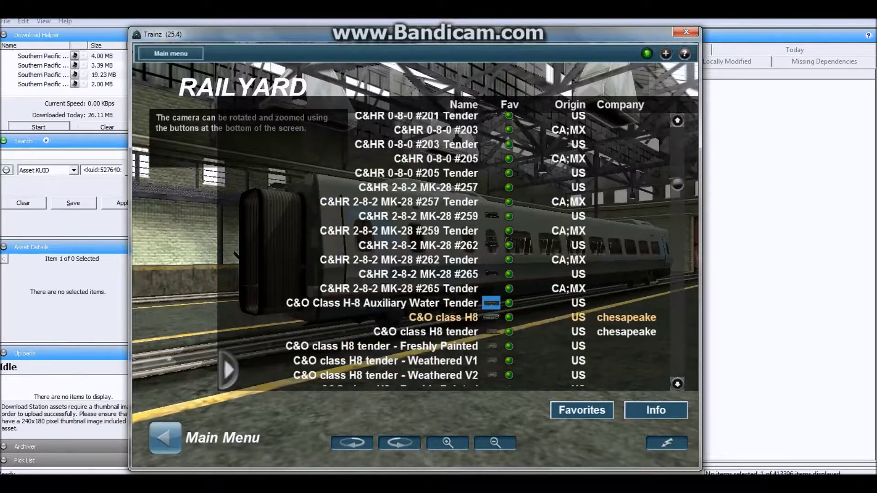
pyautogui.scroll(12, 411, 247)
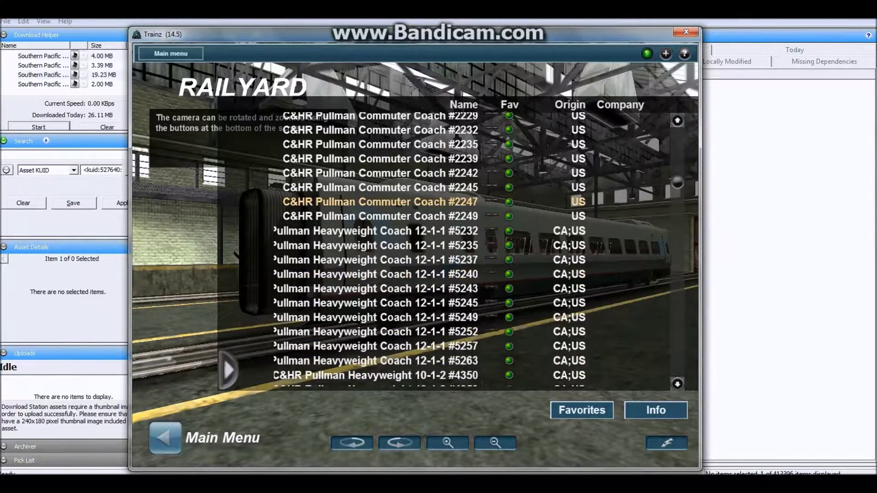
pyautogui.scroll(-7, 411, 238)
pyautogui.scroll(-10, 411, 274)
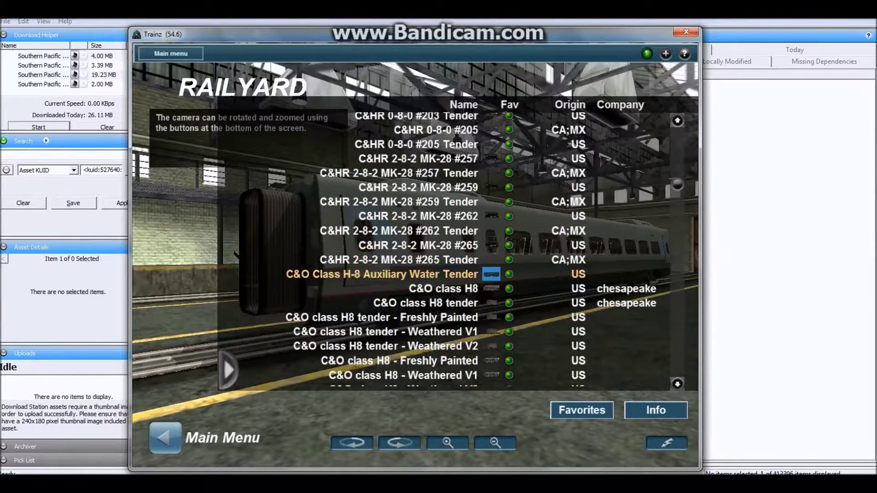
pyautogui.scroll(-12, 411, 260)
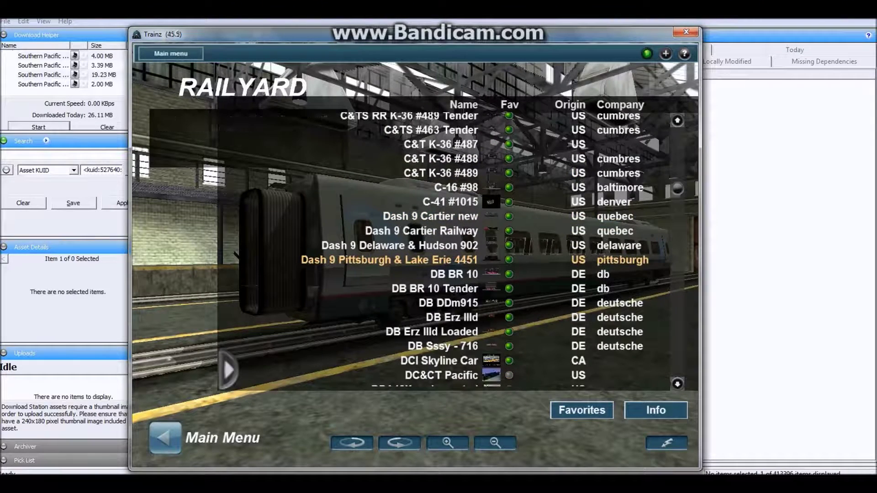
pyautogui.scroll(1, 434, 231)
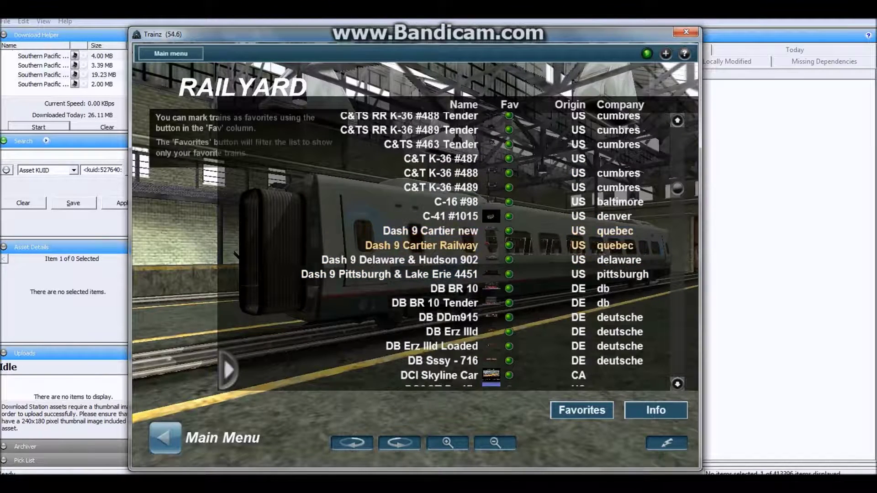
pyautogui.scroll(-5, 434, 274)
pyautogui.scroll(-1, 434, 260)
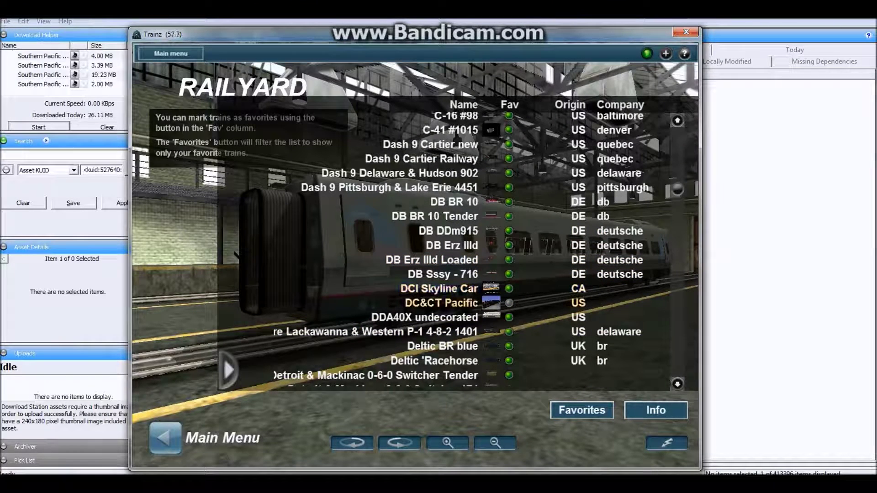
pyautogui.click(442, 302)
pyautogui.click(228, 370)
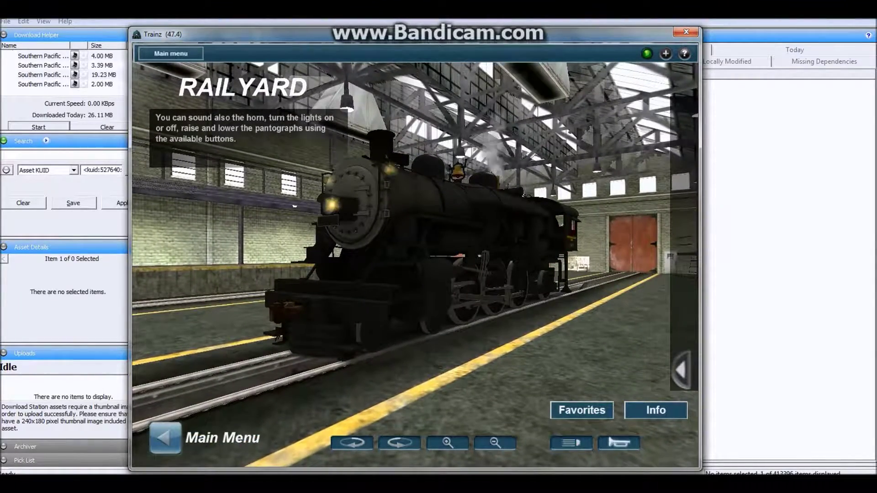
pyautogui.click(619, 442)
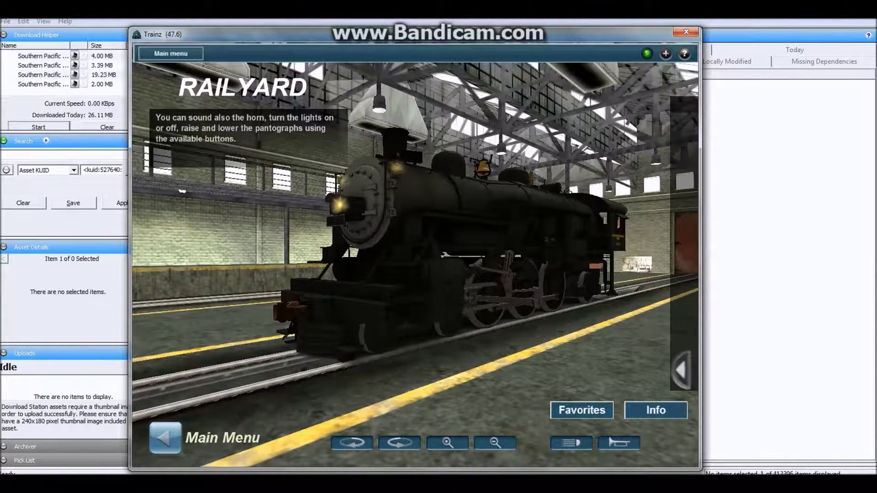
# Leave the Railyard and exit the game
pyautogui.click(165, 437)
pyautogui.click(171, 54)
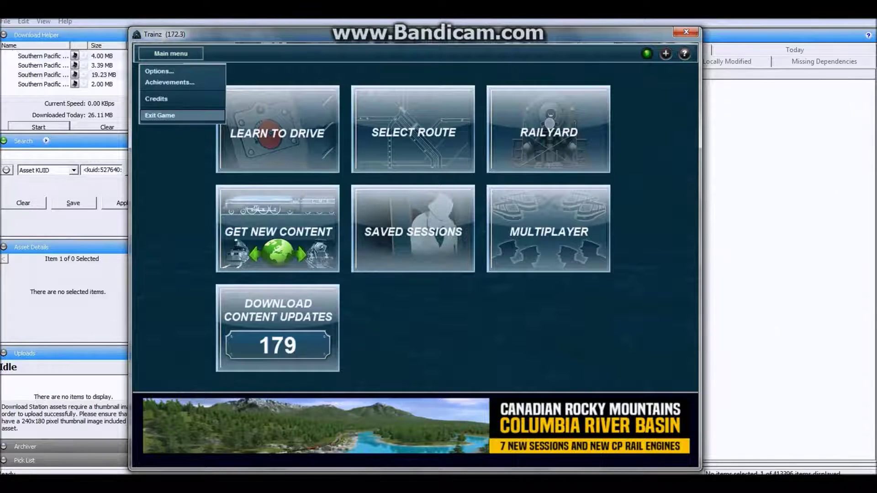
pyautogui.click(159, 115)
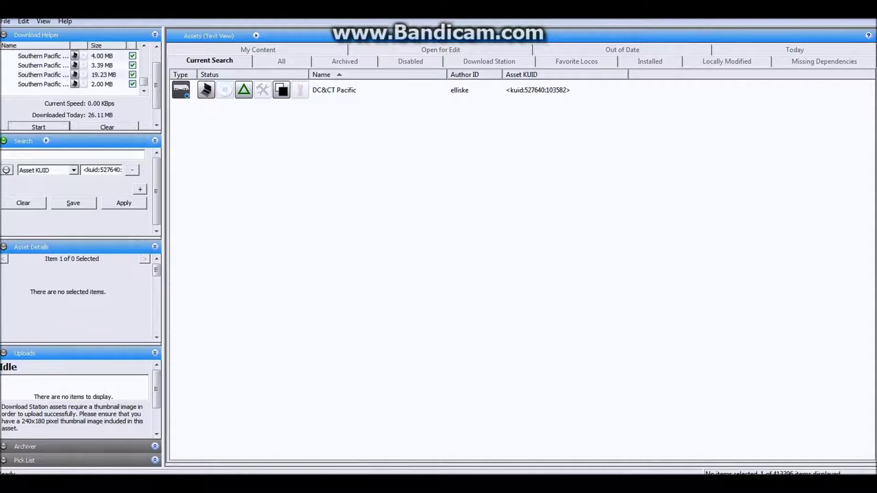
pyautogui.moveTo(318, 484)
pyautogui.click(398, 90)
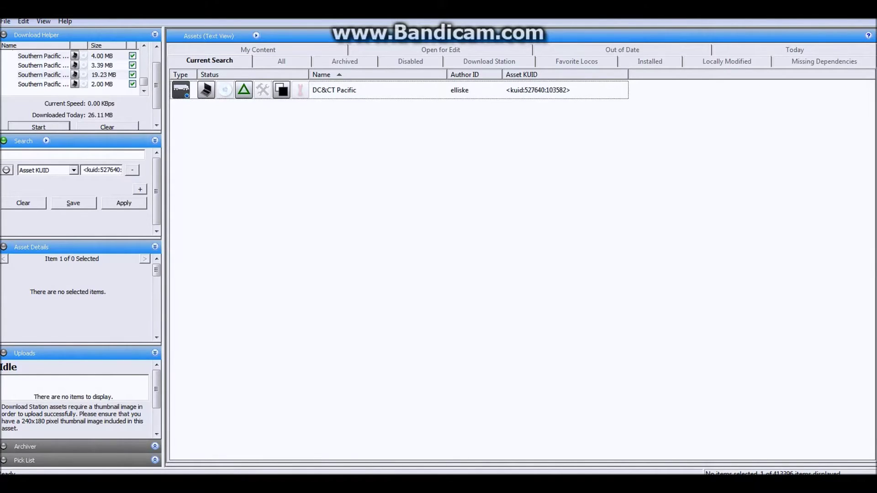